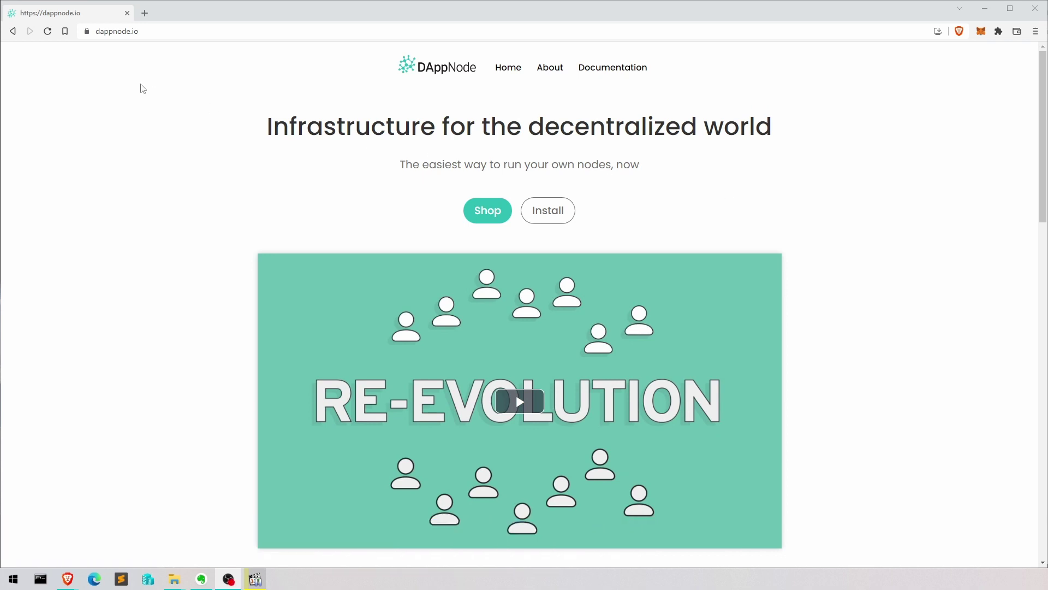
From the DAppNode site, reach the ISO installation guide and start the DAppNode ISO download
{"action": "double_click", "coordinate": [126, 31]}
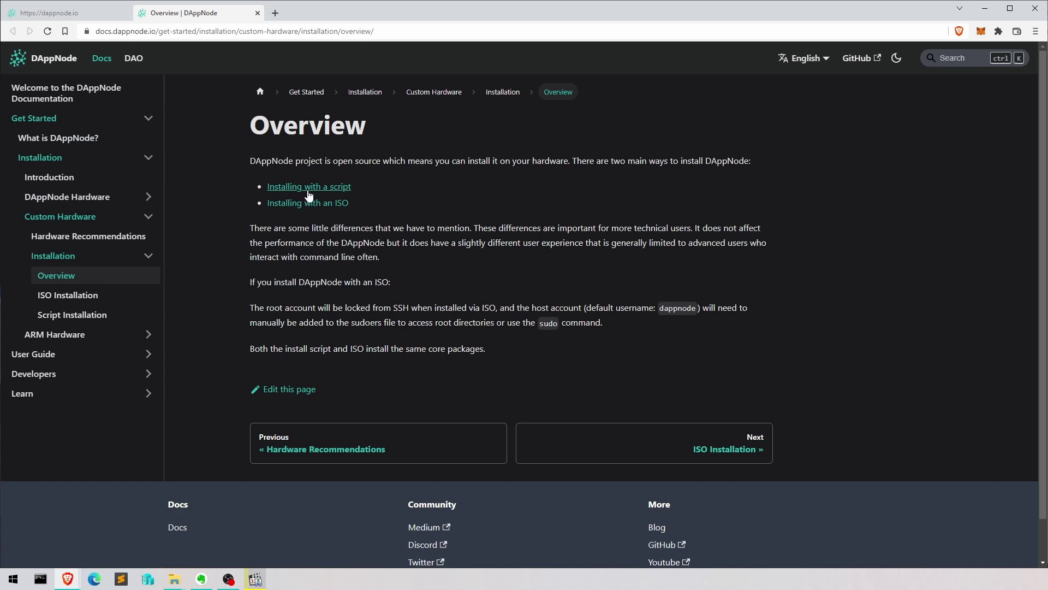
{"action": "scroll", "coordinate": [415, 250], "scroll_direction": "down", "scroll_amount": 1}
{"action": "scroll", "coordinate": [415, 250], "scroll_direction": "up", "scroll_amount": 1}
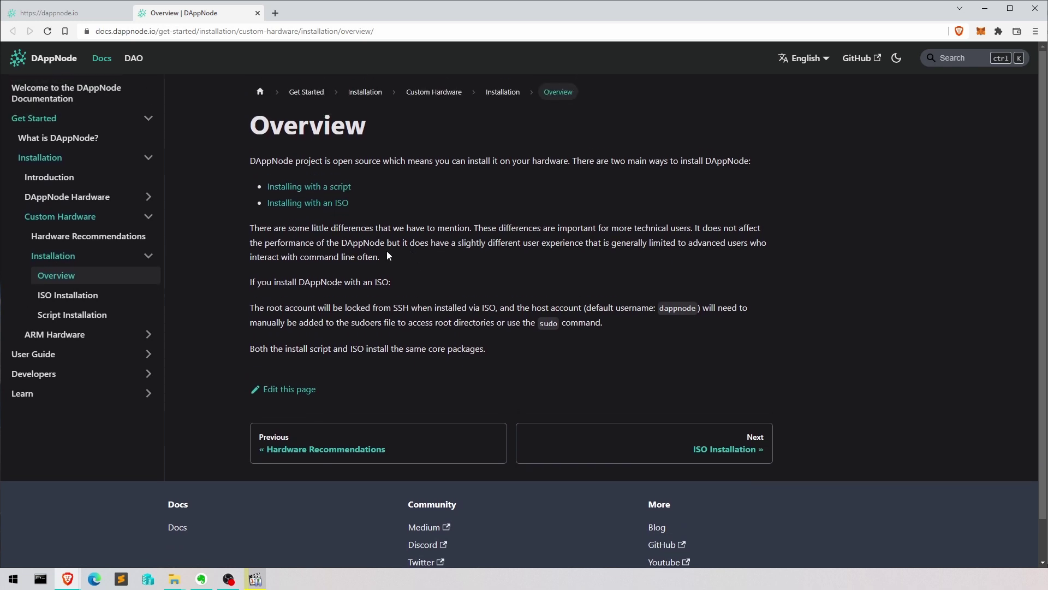
{"action": "left_click", "coordinate": [317, 211]}
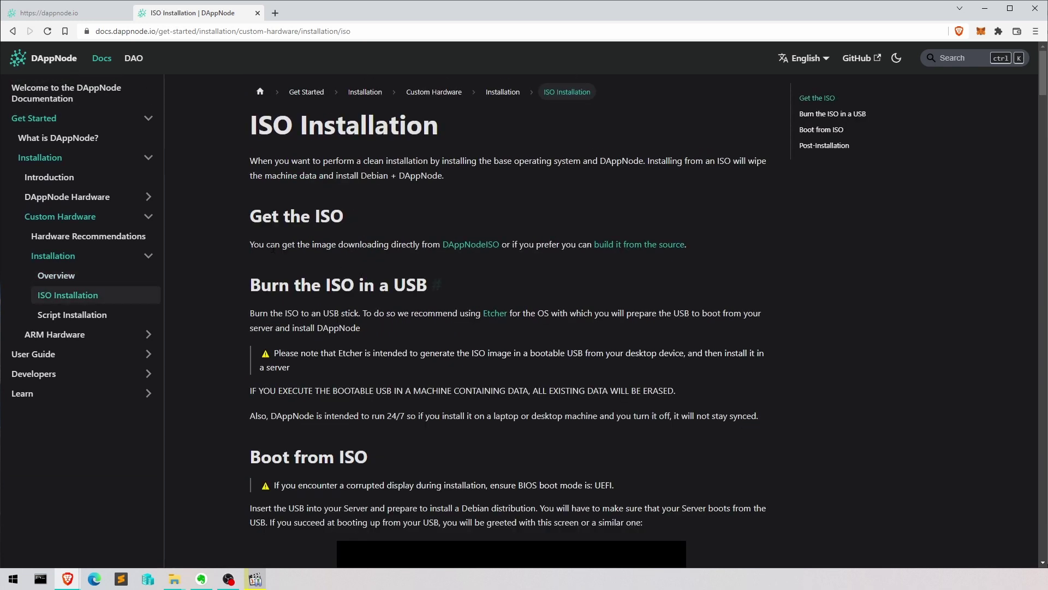
{"action": "left_click", "coordinate": [464, 246]}
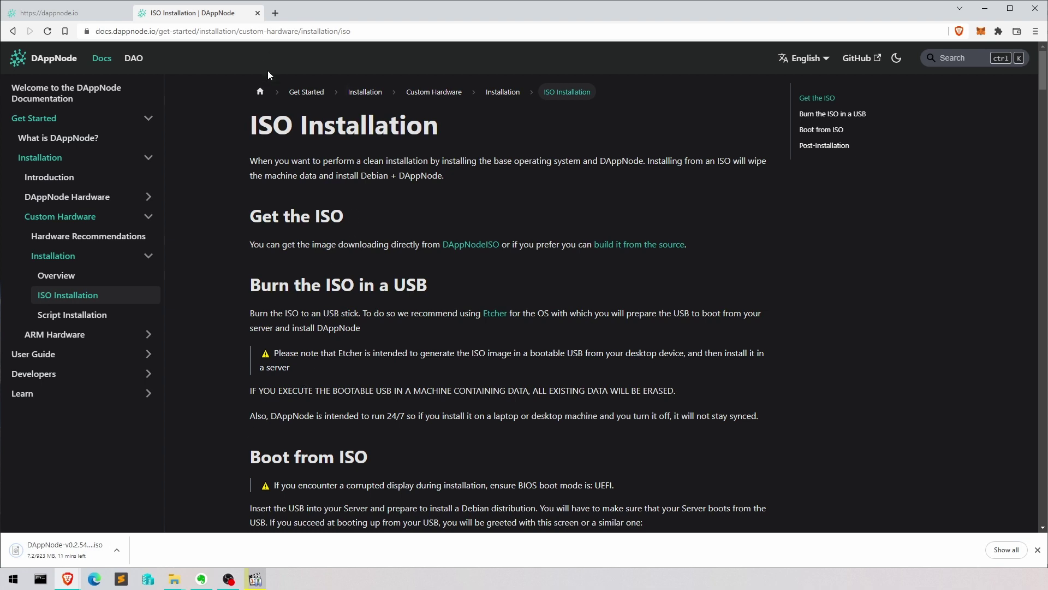
Download balenaEtcher for Windows and run its setup installer from the download bar
{"action": "left_click", "coordinate": [492, 312]}
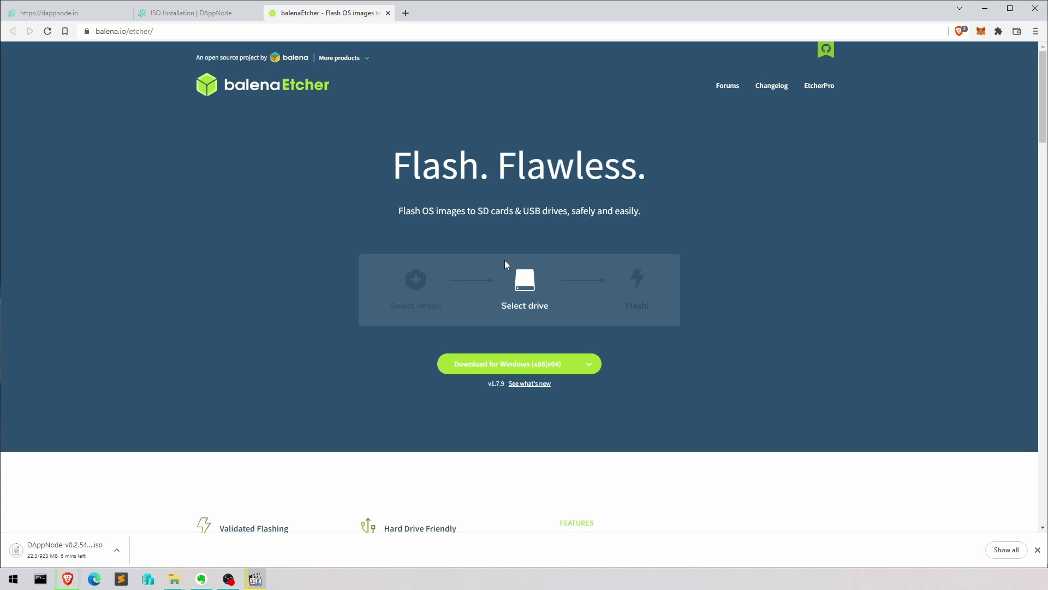
{"action": "left_click", "coordinate": [516, 368]}
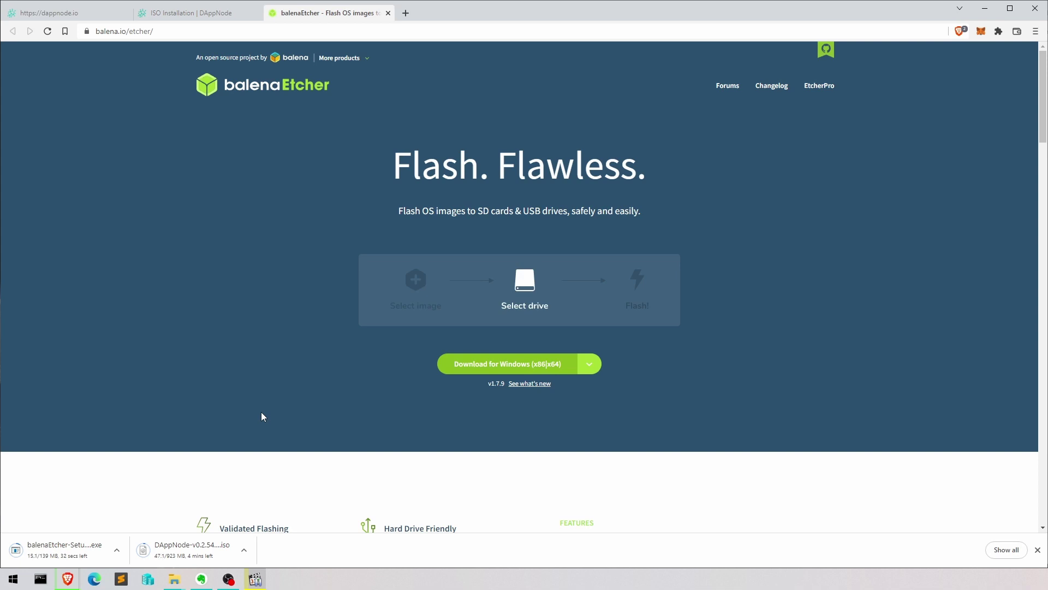
{"action": "key", "text": "ctrl+shift+Tab"}
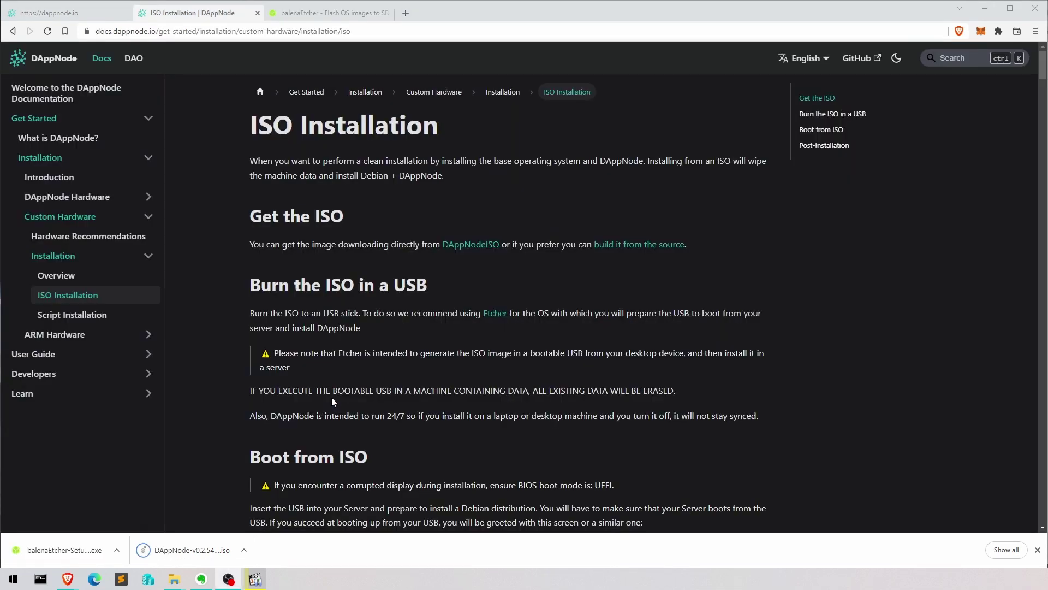
{"action": "left_click", "coordinate": [66, 550]}
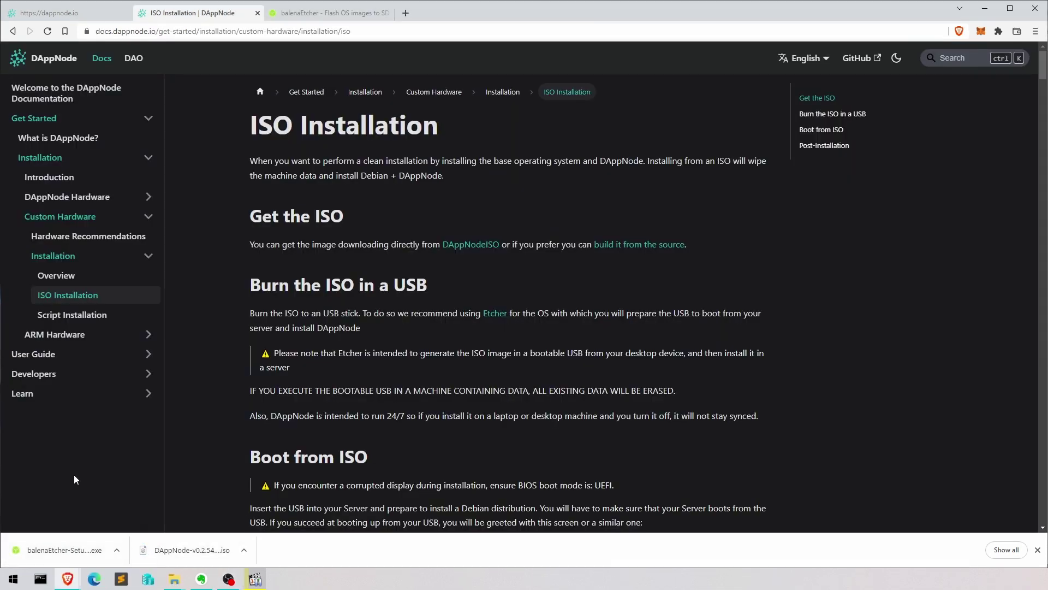
{"action": "left_click", "coordinate": [695, 374]}
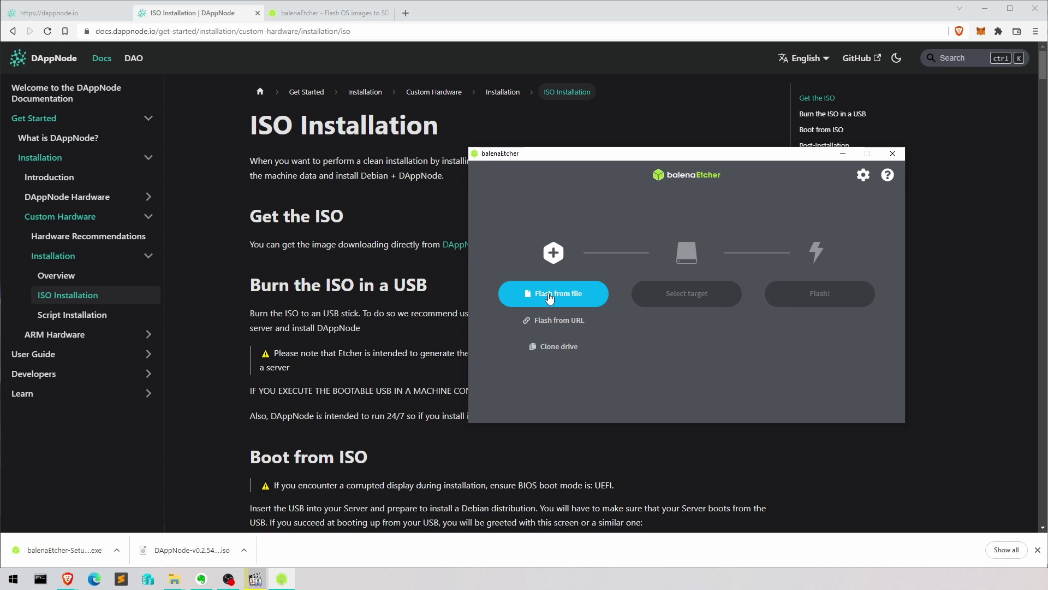
Load the DAppNode .iso from Downloads as the image to flash
{"action": "left_click", "coordinate": [549, 297]}
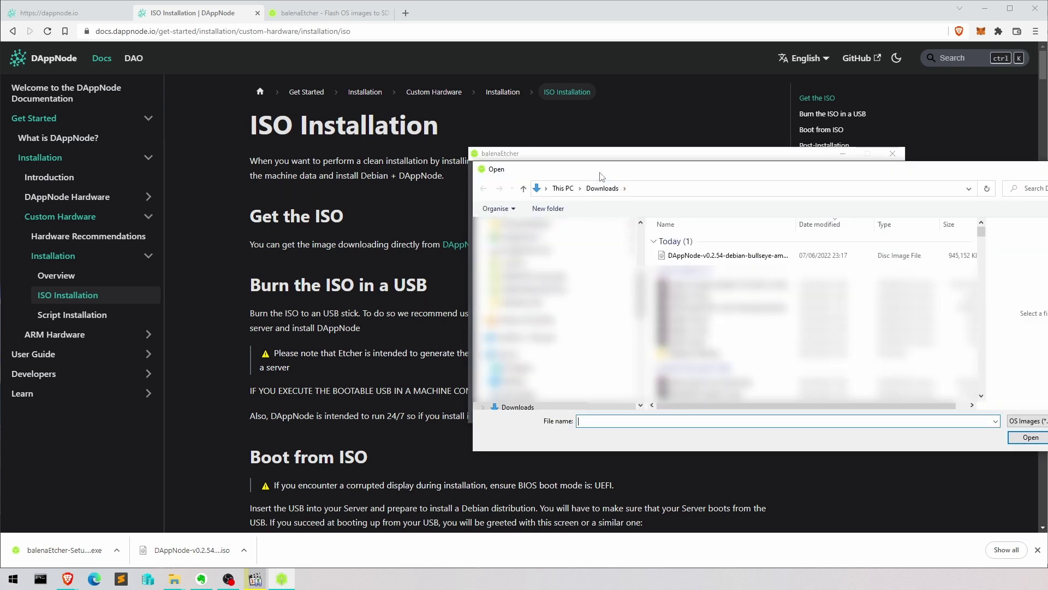
{"action": "left_click_drag", "start_coordinate": [598, 170], "coordinate": [607, 171]}
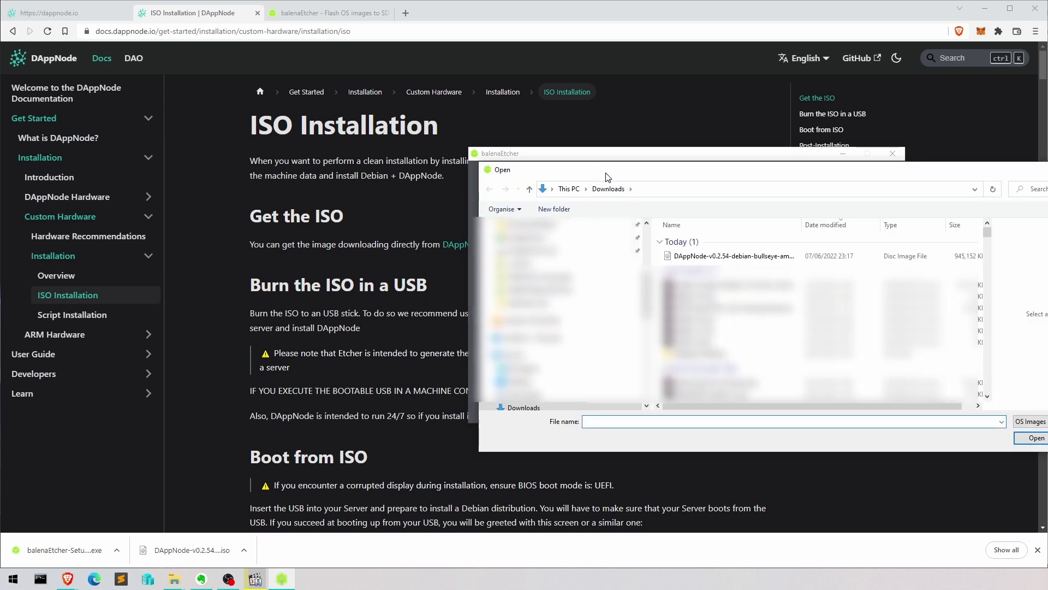
{"action": "double_click", "coordinate": [711, 257]}
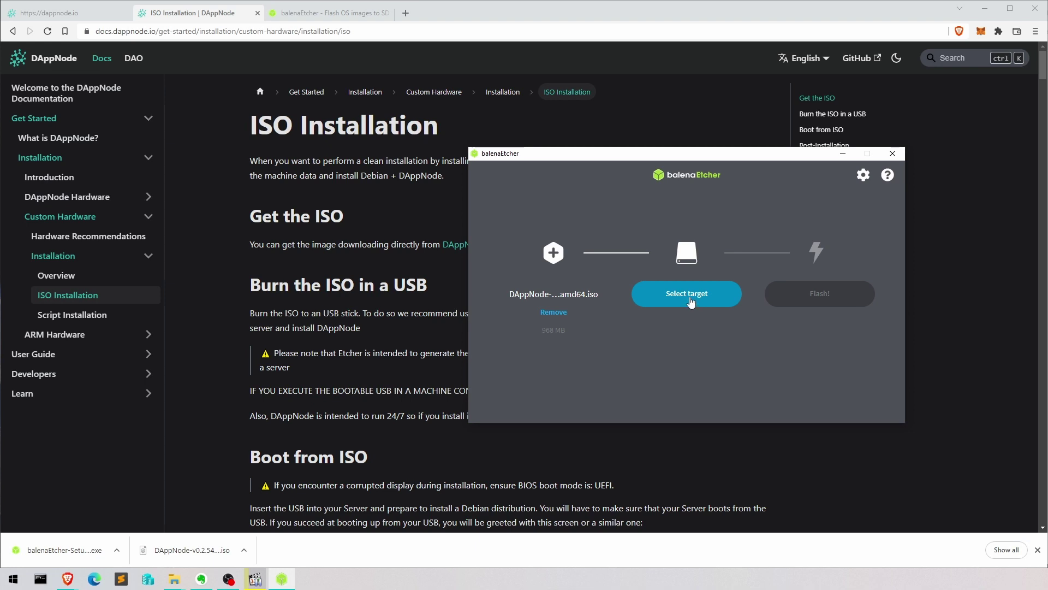
Reveal hidden drives and select the 31.5 GB VendorCo ProductCode USB device as the target
{"action": "left_click", "coordinate": [691, 303]}
{"action": "scroll", "coordinate": [603, 304], "scroll_direction": "down", "scroll_amount": 1}
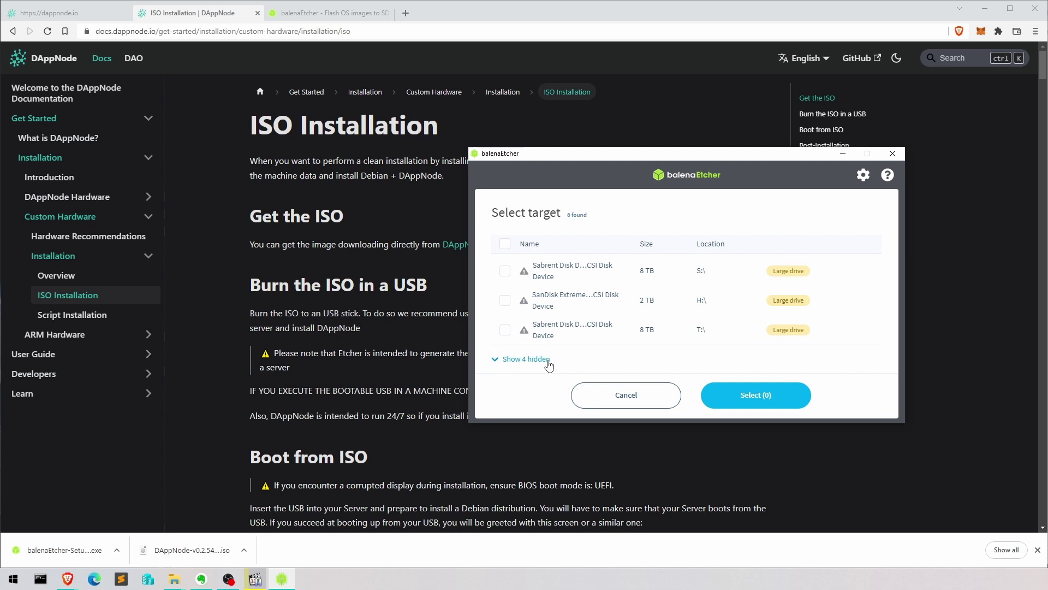
{"action": "left_click", "coordinate": [547, 362]}
{"action": "scroll", "coordinate": [564, 363], "scroll_direction": "down", "scroll_amount": 1}
{"action": "scroll", "coordinate": [566, 361], "scroll_direction": "down", "scroll_amount": 1}
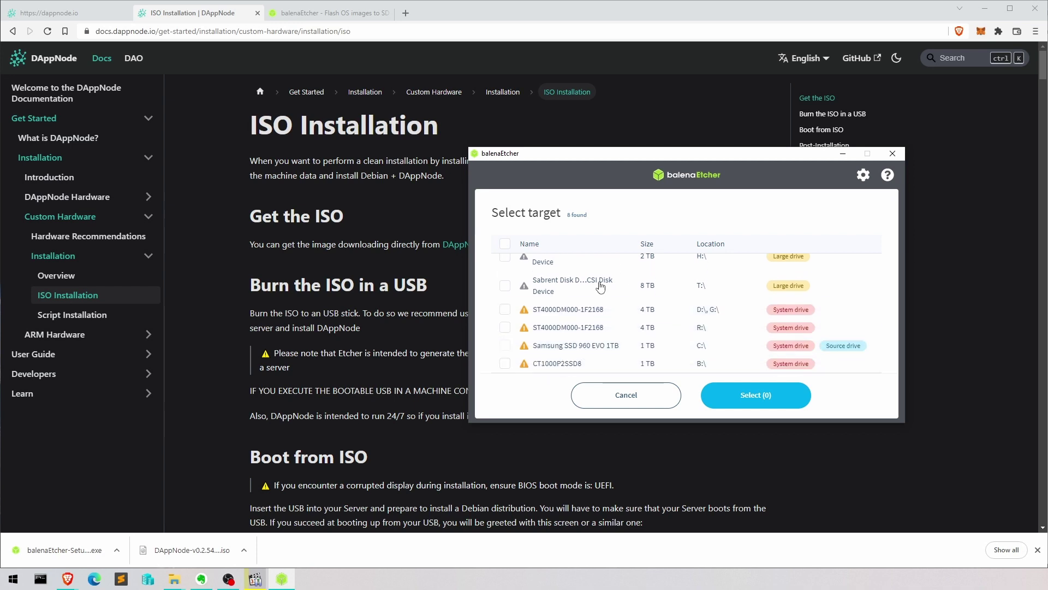
{"action": "scroll", "coordinate": [573, 349], "scroll_direction": "up", "scroll_amount": 3}
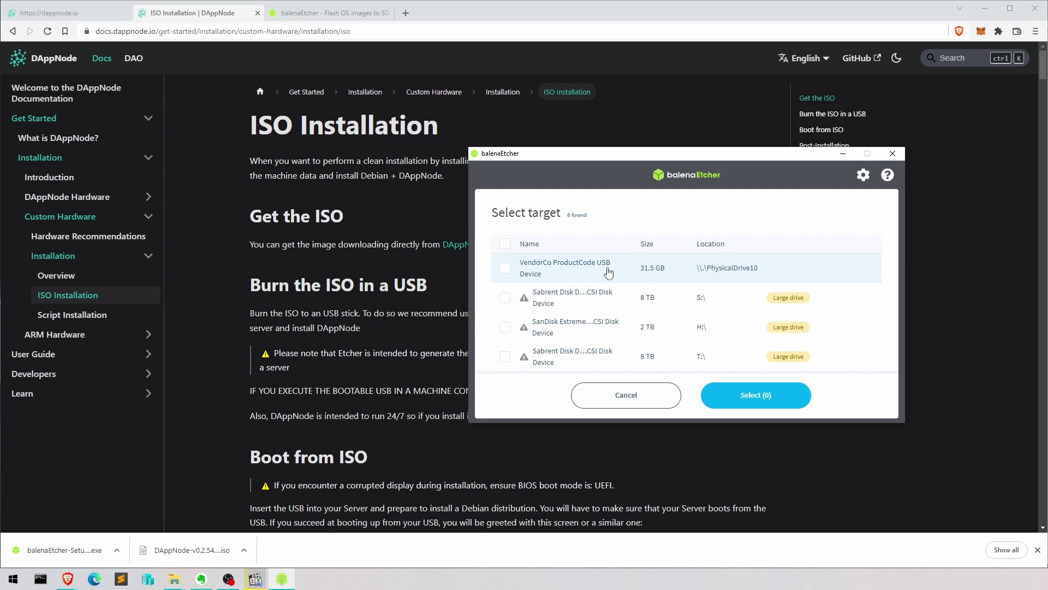
{"action": "left_click", "coordinate": [539, 272]}
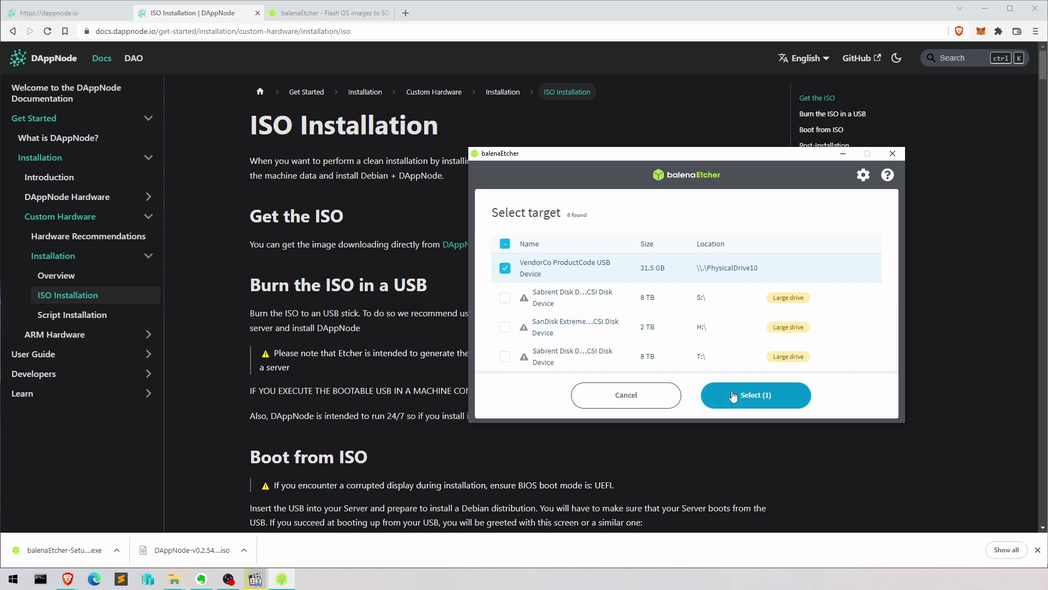
{"action": "left_click", "coordinate": [759, 402]}
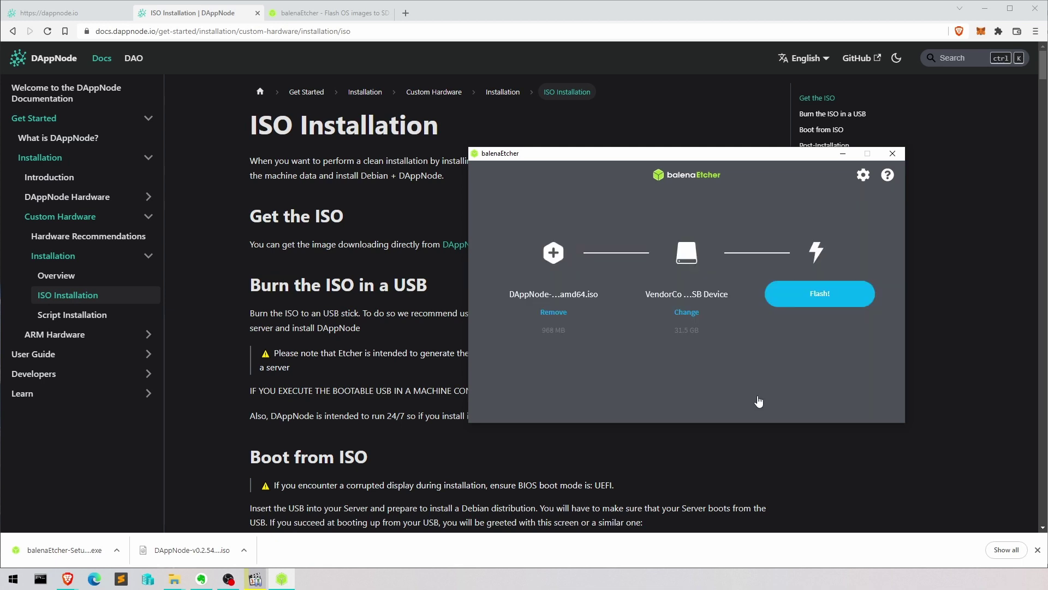
Flash the DAppNode ISO to the USB drive until 'Flash Complete!' appears
{"action": "left_click", "coordinate": [822, 296]}
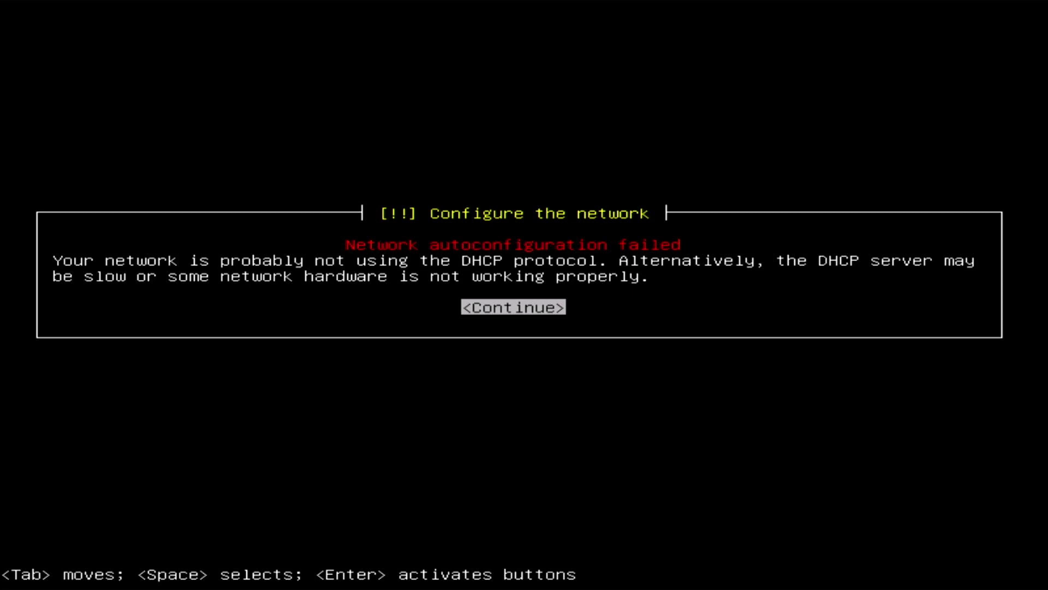
Dismiss the failure notice and retry network autoconfiguration so DHCP succeeds
{"action": "key", "text": "Return"}
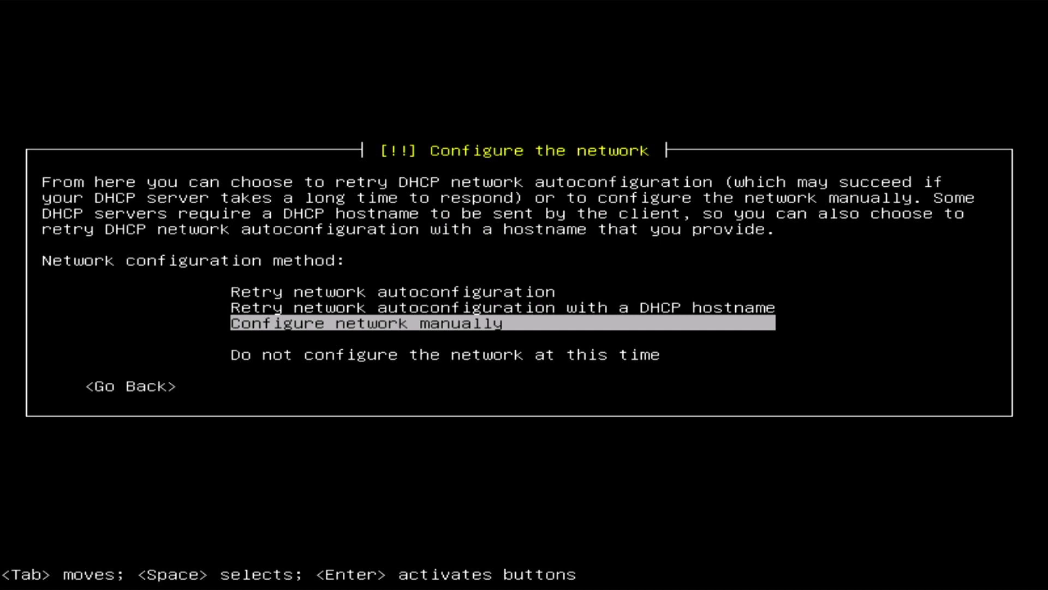
{"action": "key", "text": "Up"}
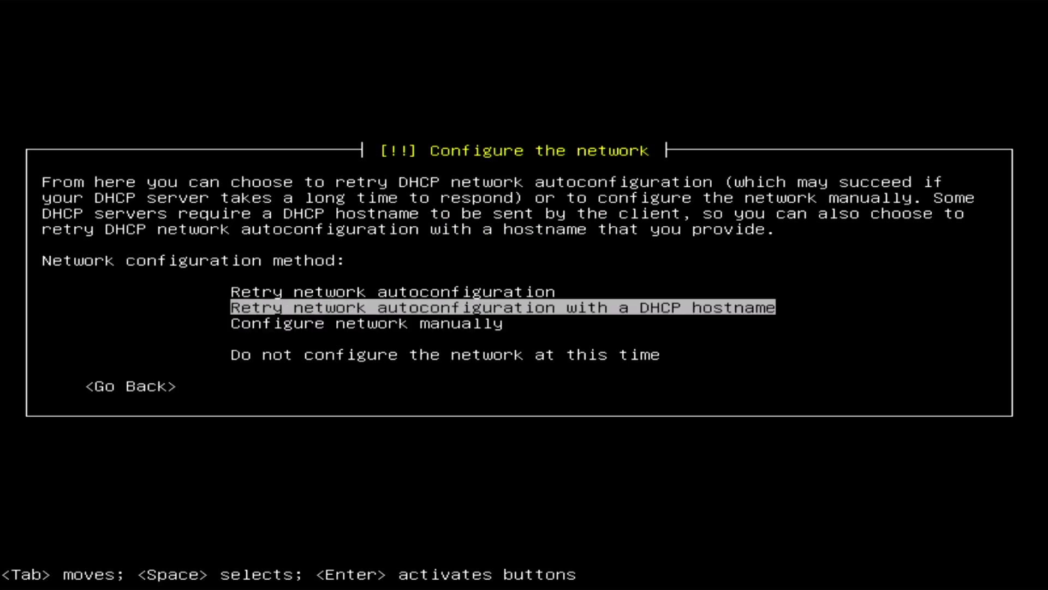
{"action": "key", "text": "Up"}
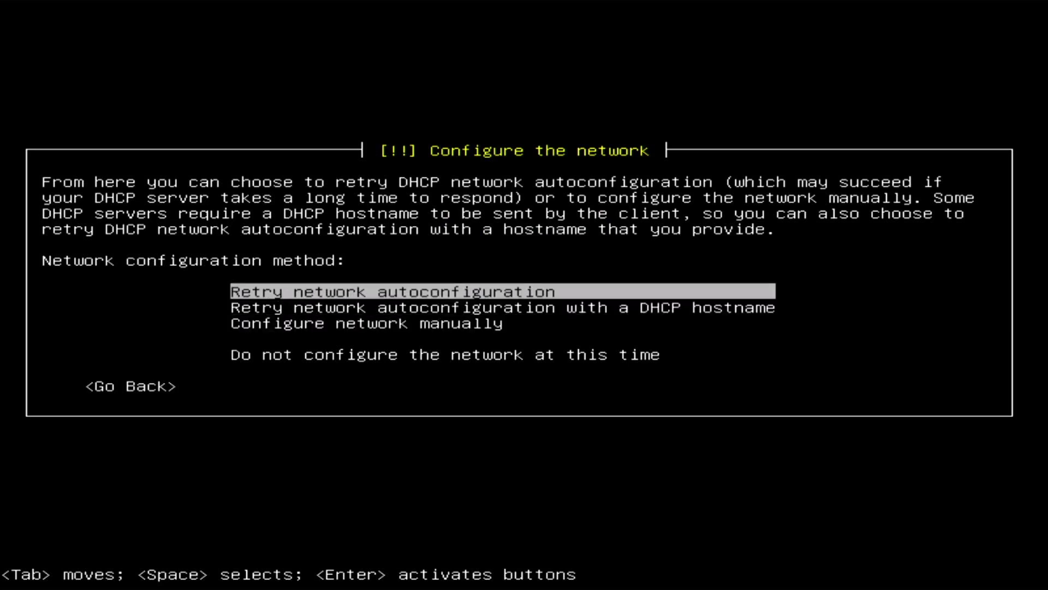
{"action": "key", "text": "Return"}
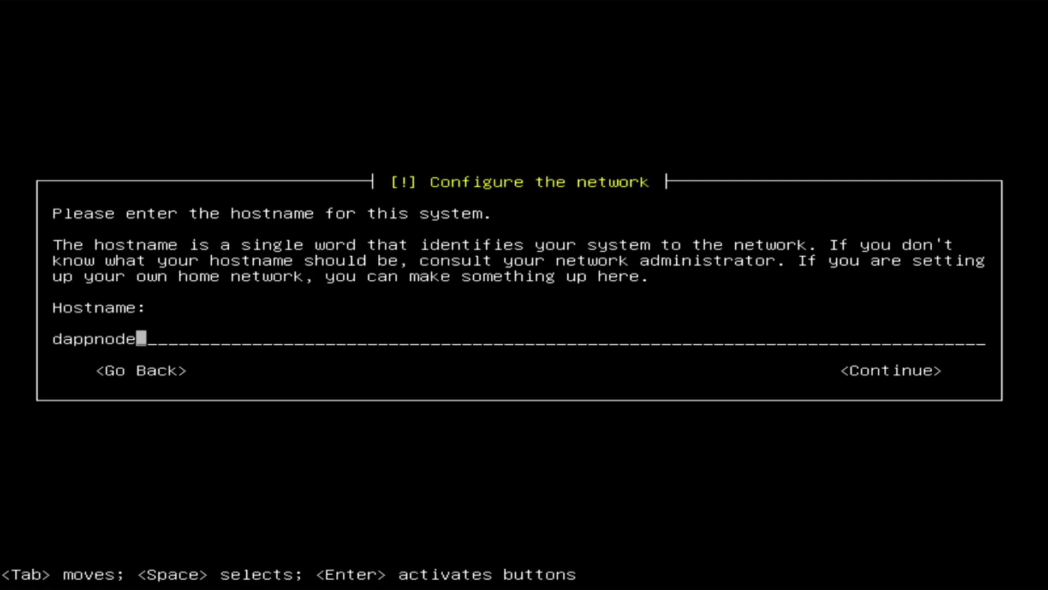
Move focus between the hostname field 'dappnode' and <Continue> at the hostname prompt
{"action": "key", "text": "Tab"}
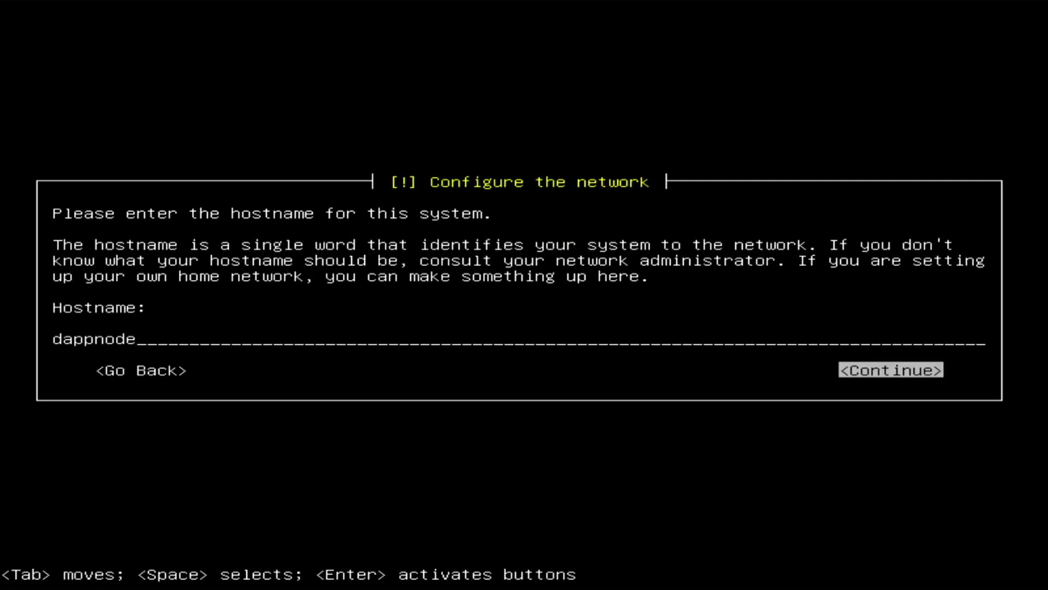
{"action": "key", "text": "Tab"}
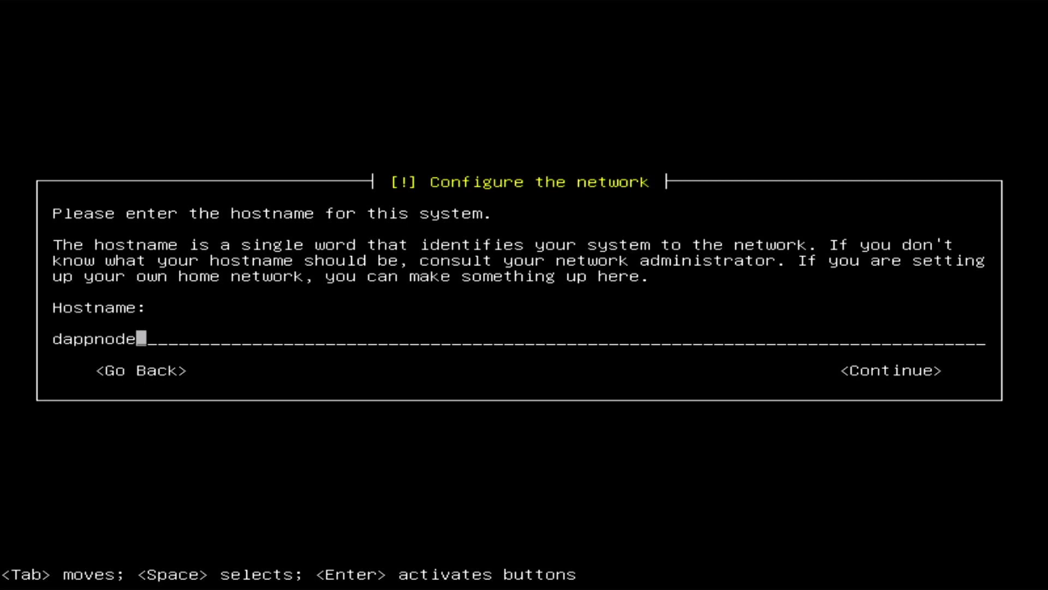
{"action": "key", "text": "Tab"}
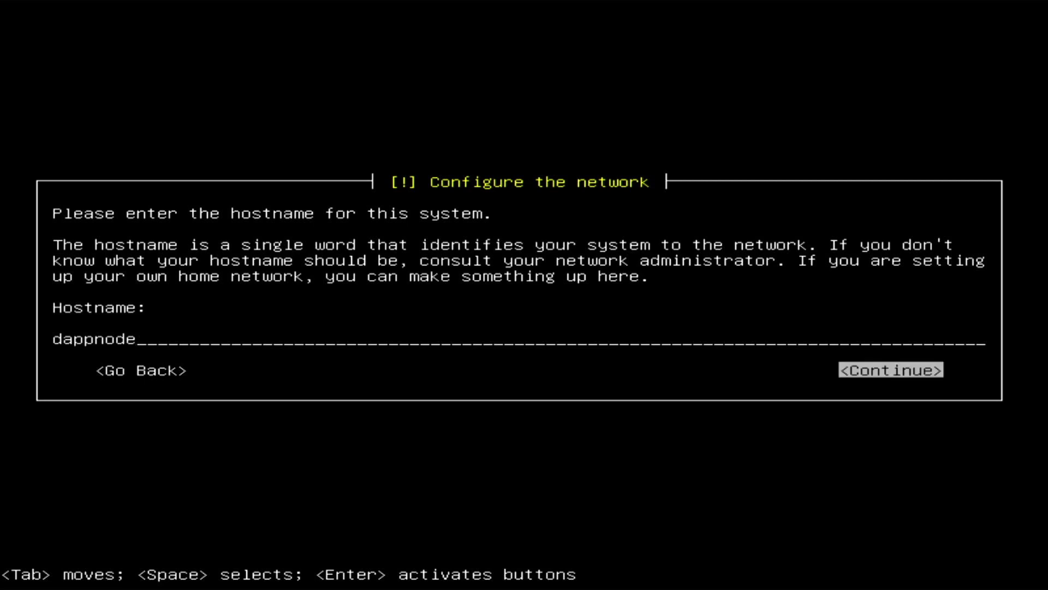
{"action": "key", "text": "Tab"}
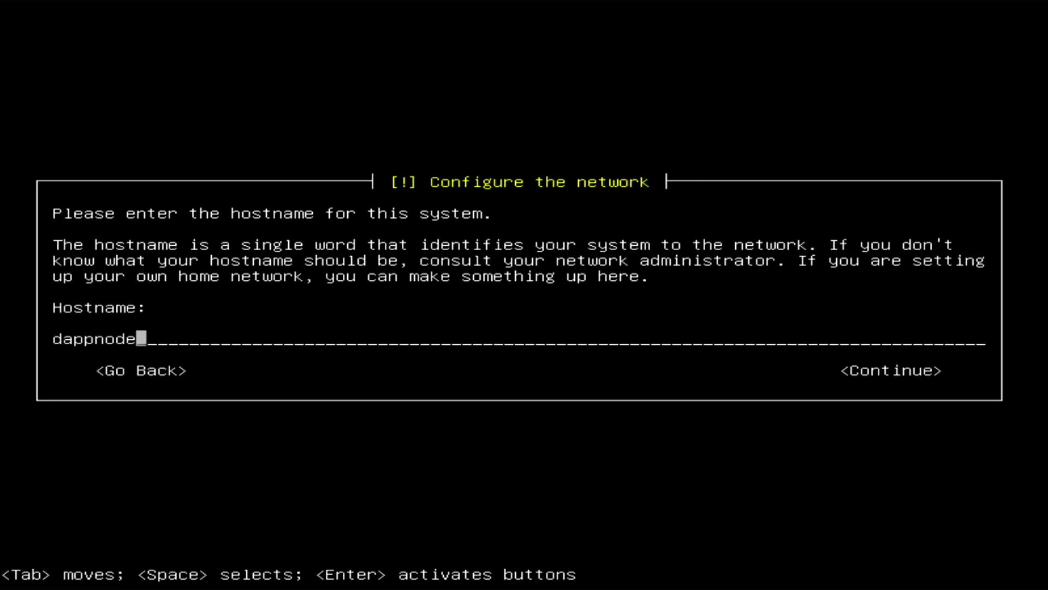
{"action": "key", "text": "Tab"}
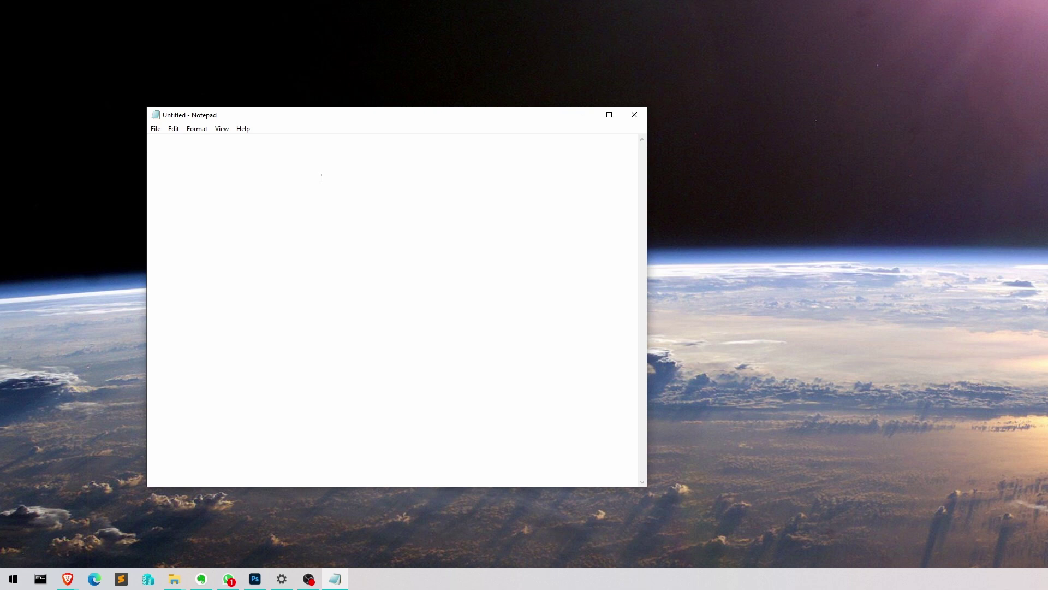
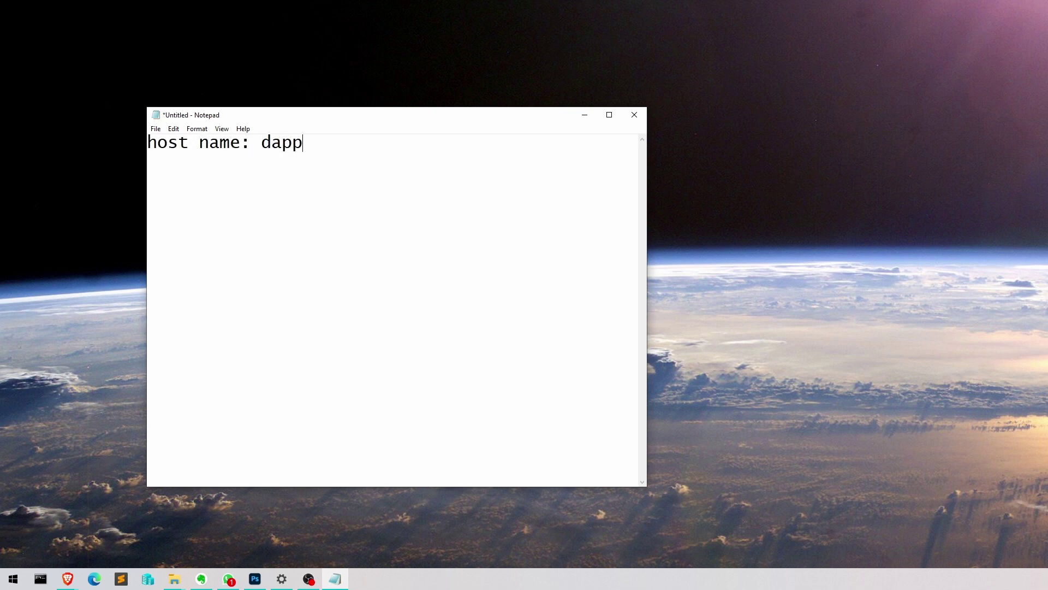
{"action": "key", "text": "Return"}
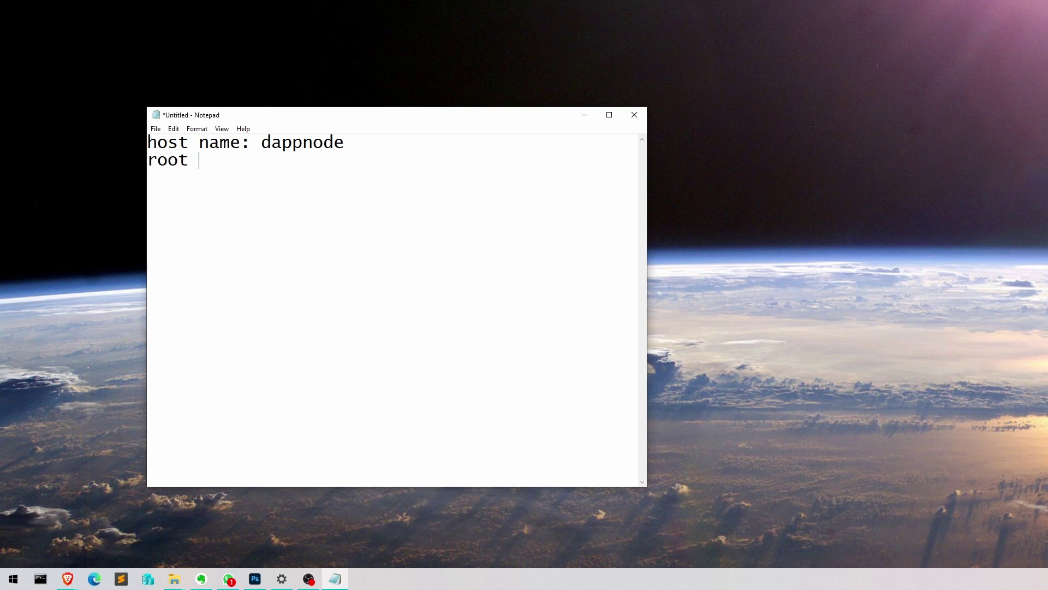
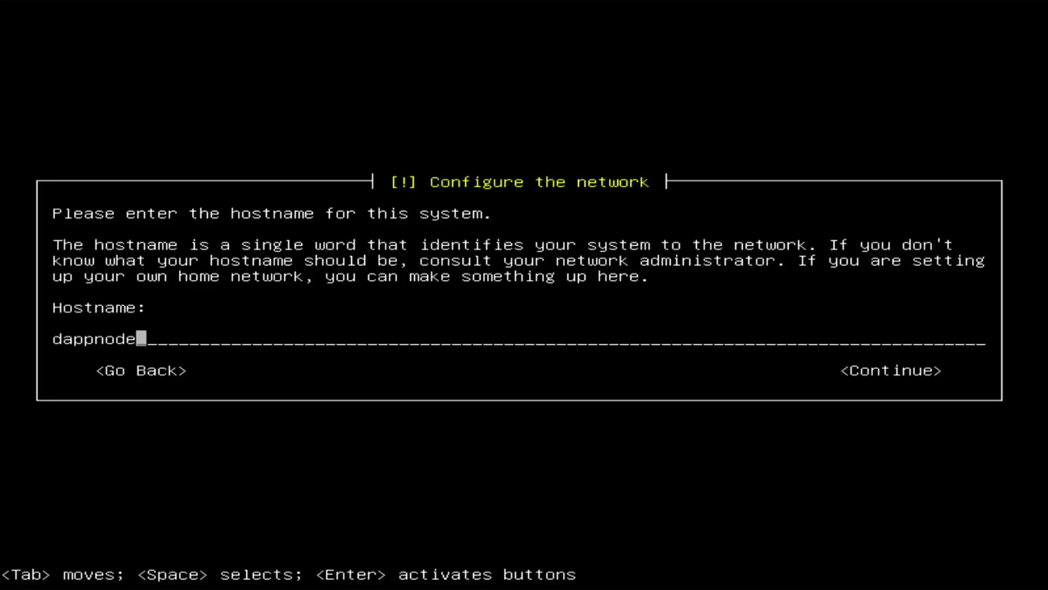
{"action": "key", "text": "Tab"}
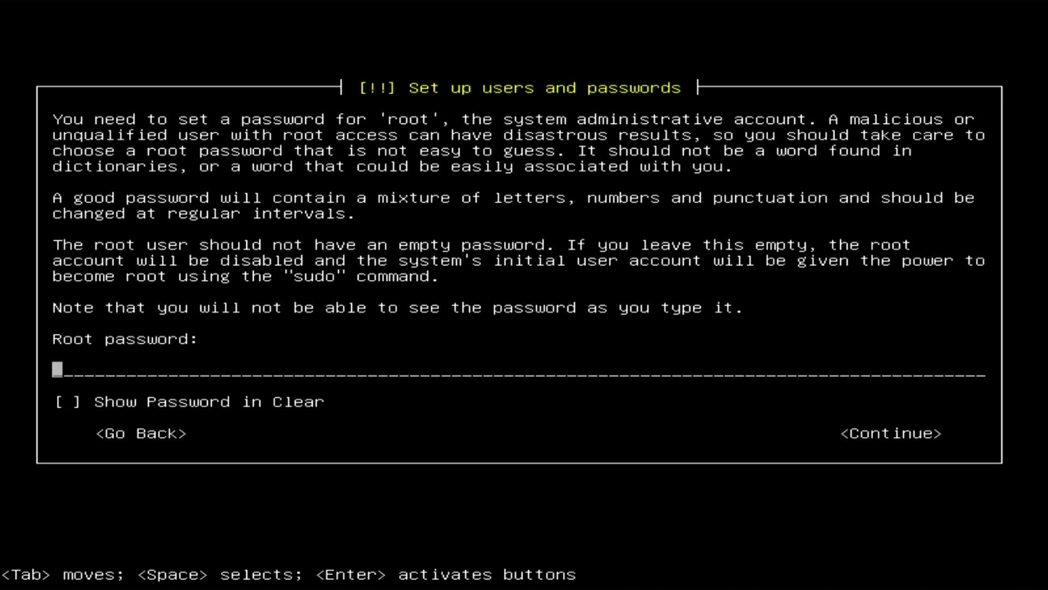
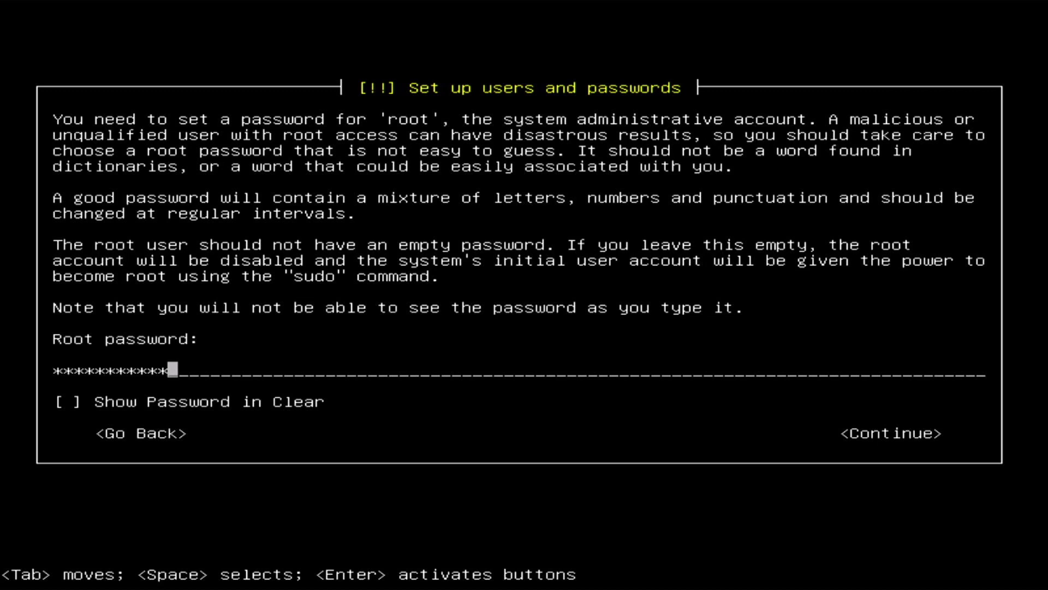
Enter and confirm the root password, reaching the username step prefilled 'dappnode'
{"action": "key", "text": "Return"}
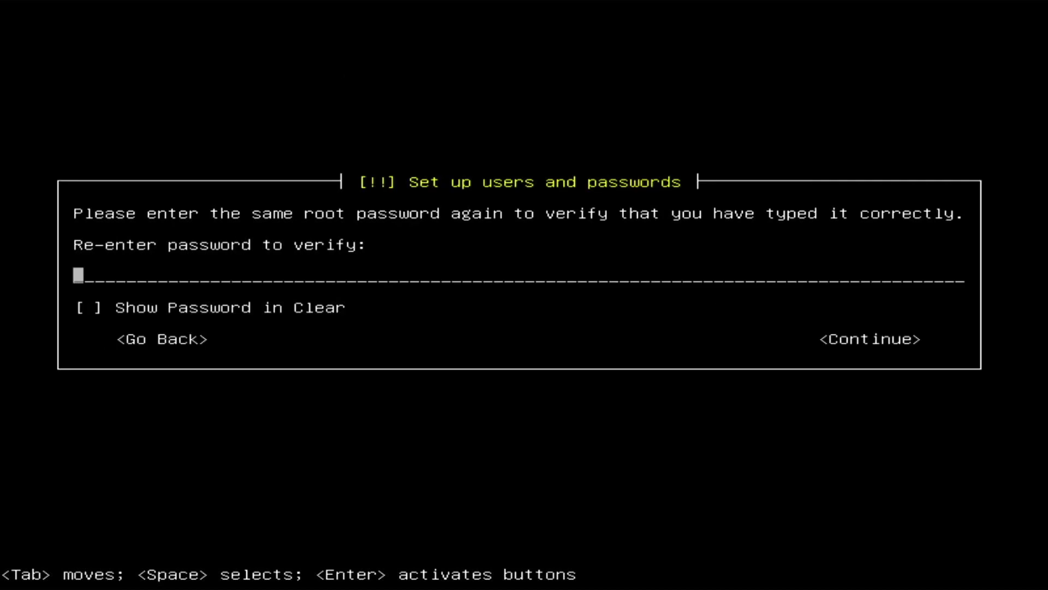
{"action": "type", "text": "***********"}
{"action": "key", "text": "Return"}
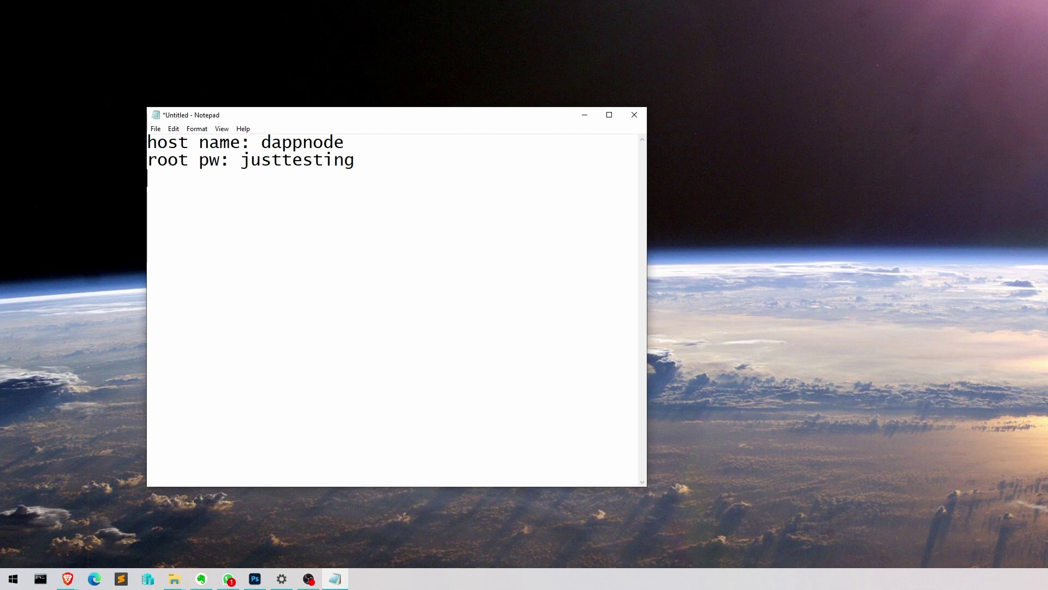
{"action": "type", "text": "us"}
{"action": "type", "text": "er name:"}
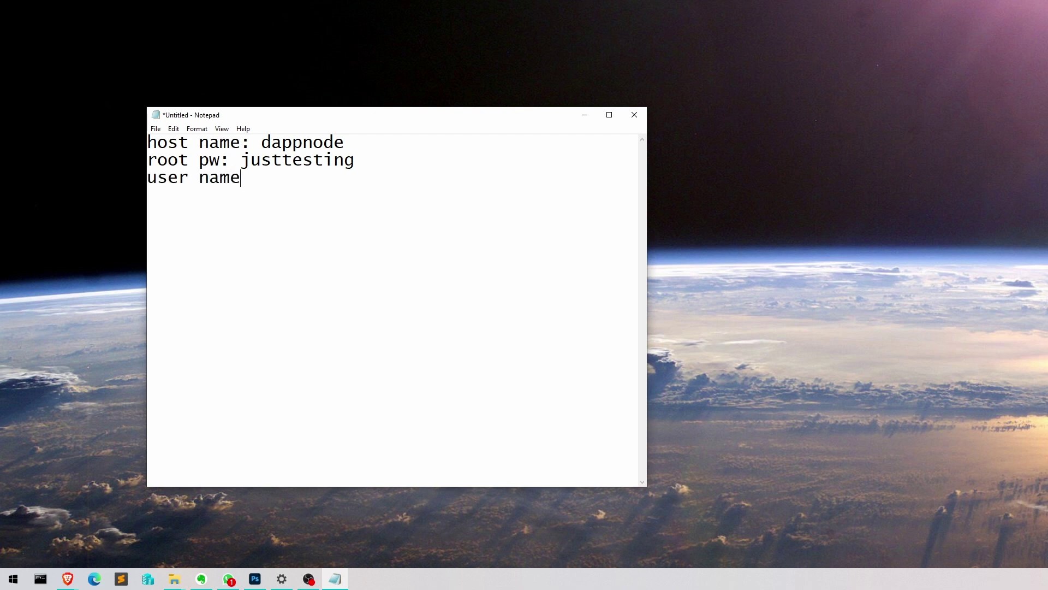
{"action": "type", "text": "dappnode"}
{"action": "key", "text": "Return"}
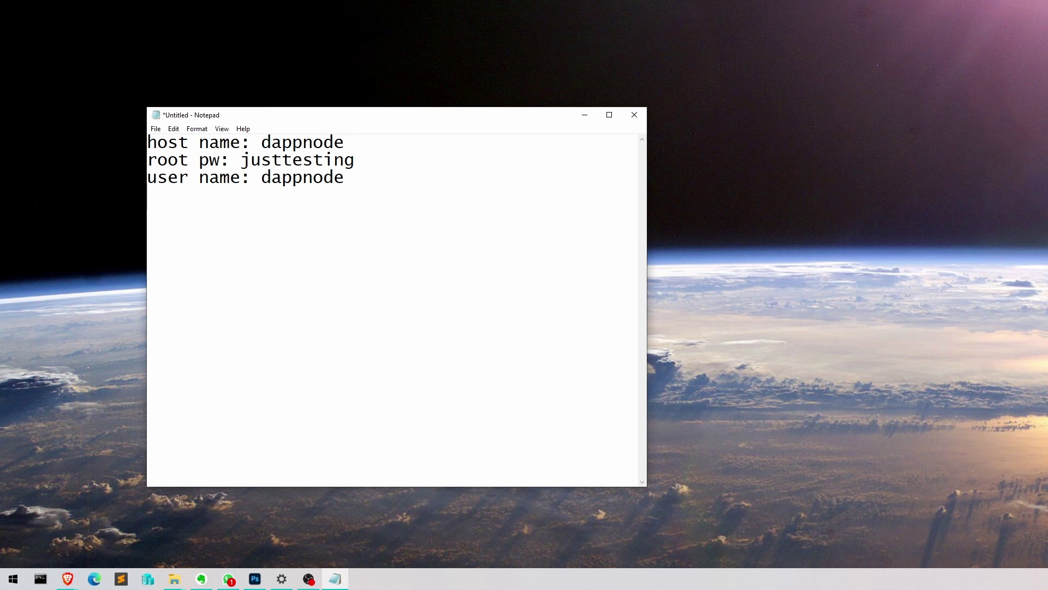
{"action": "type", "text": "user p"}
{"action": "type", "text": "w: "}
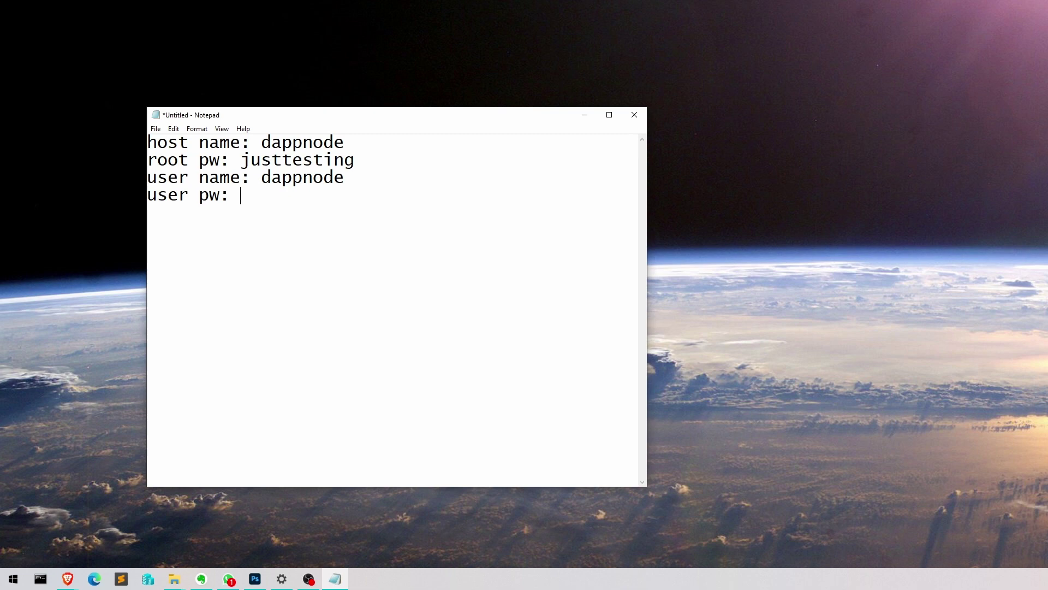
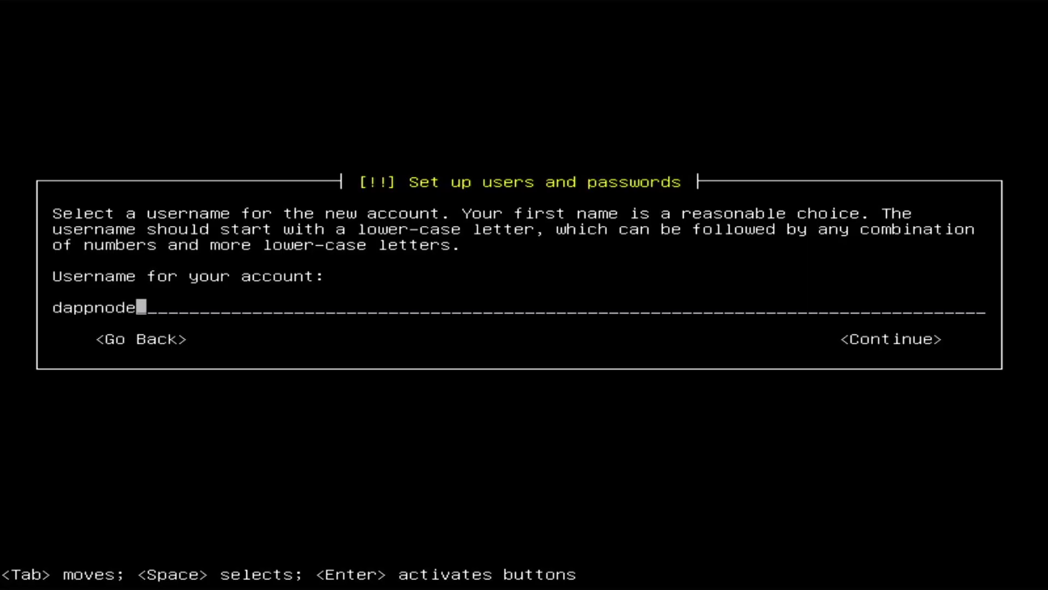
Accept username dappnode, then enter and verify the user password to reach partitioning
{"action": "key", "text": "Return"}
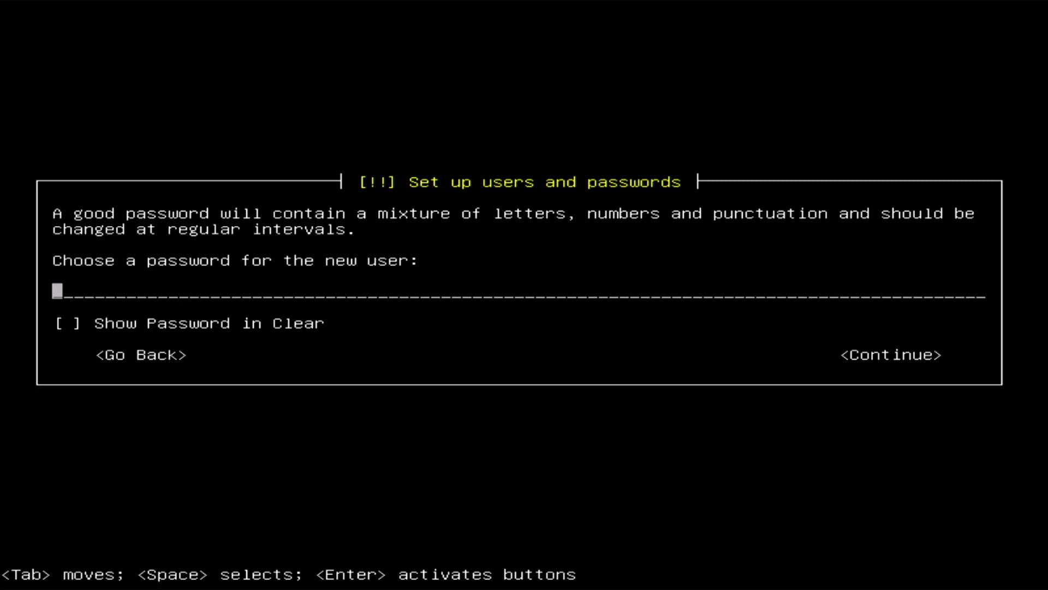
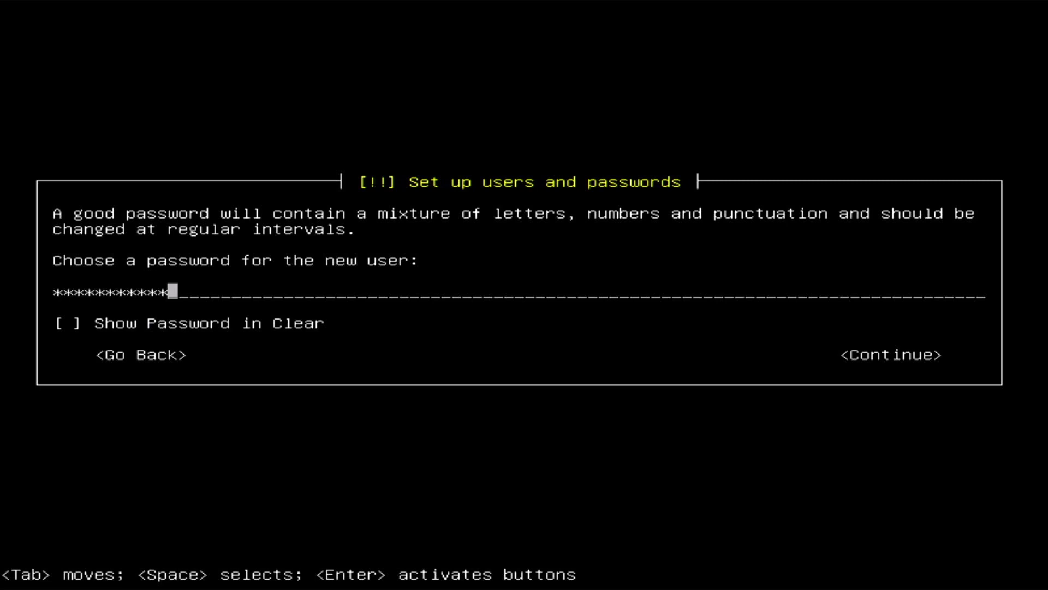
{"action": "key", "text": "Return"}
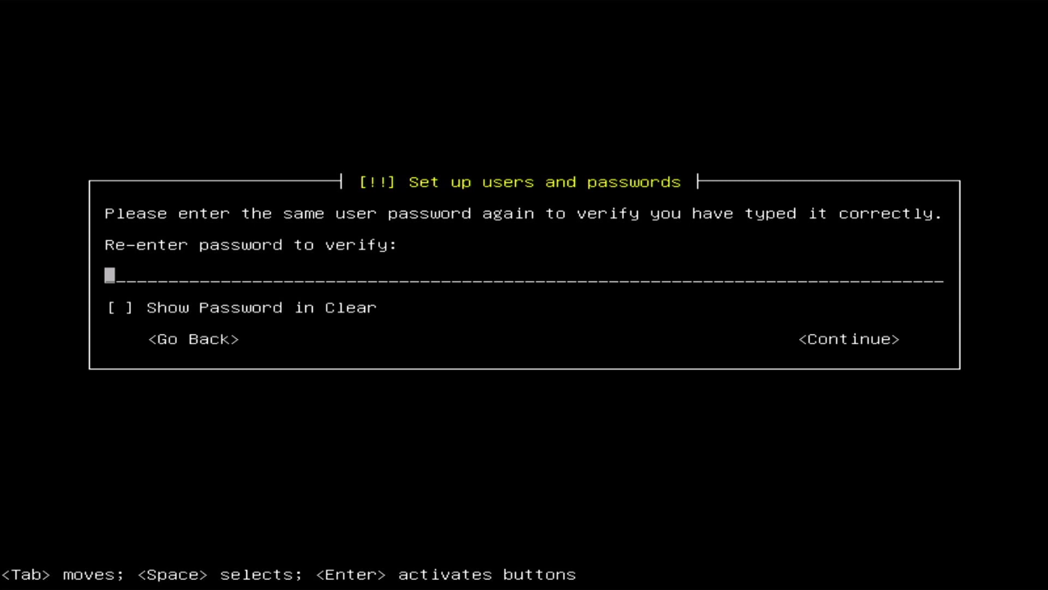
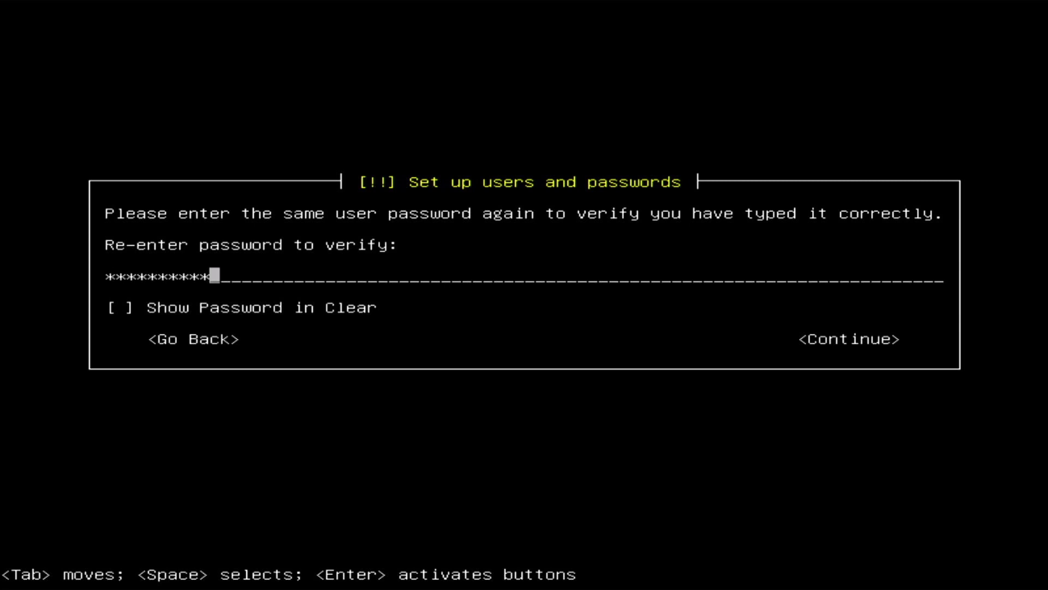
{"action": "key", "text": "Return"}
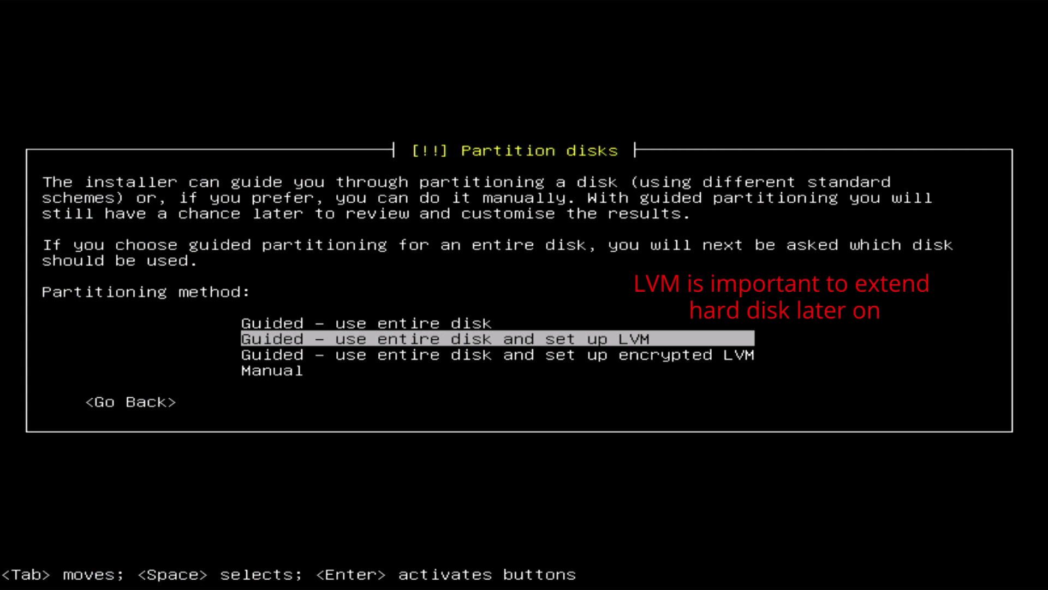
Choose 'Guided - use entire disk and set up LVM' on the 400.1 GB sda disk, all files in one partition
{"action": "key", "text": "Up"}
{"action": "key", "text": "Down"}
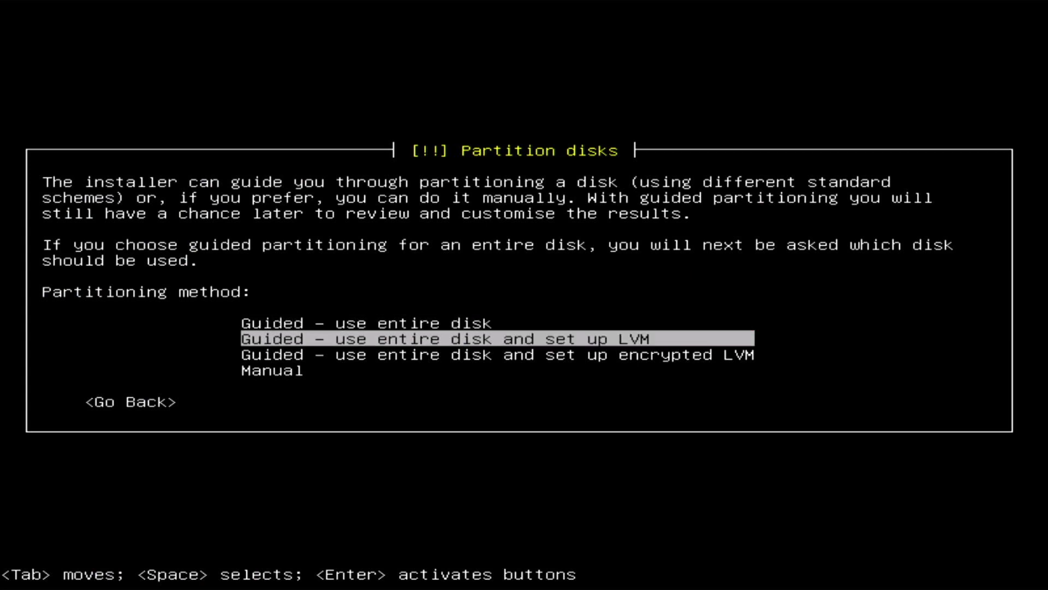
{"action": "key", "text": "Return"}
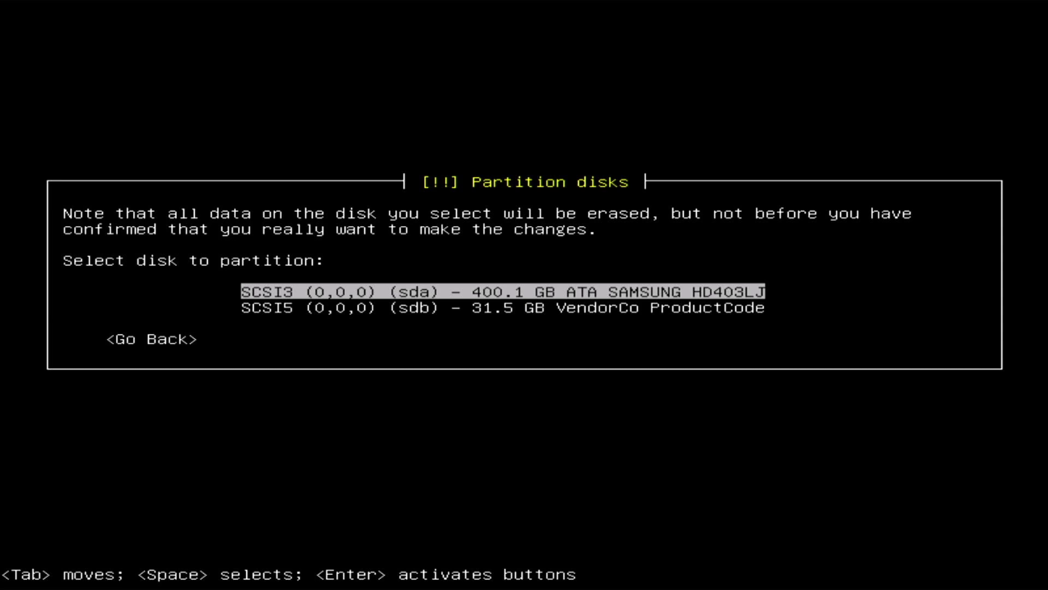
{"action": "key", "text": "Down"}
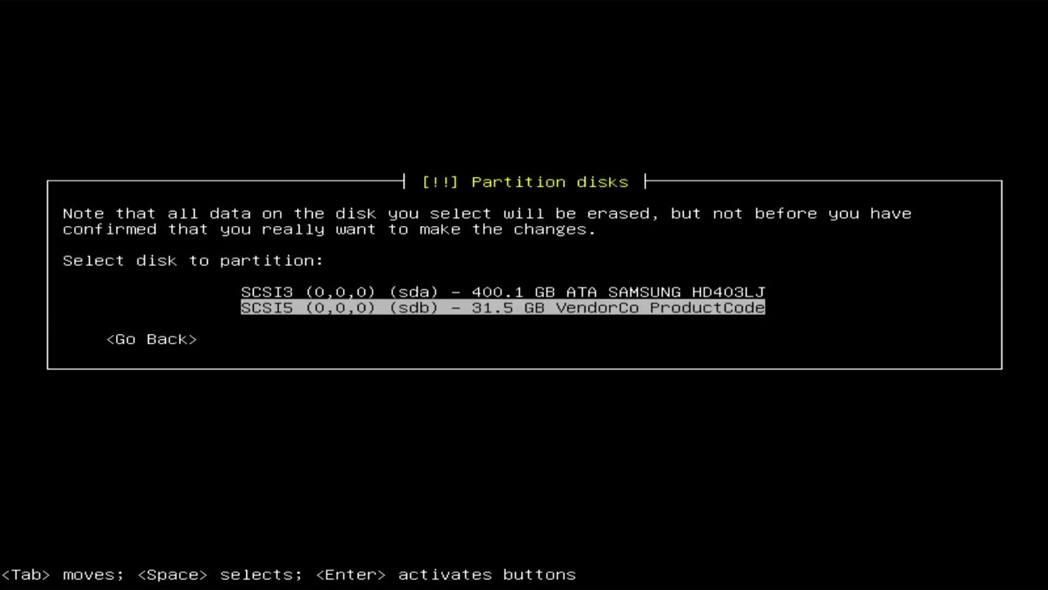
{"action": "key", "text": "Up"}
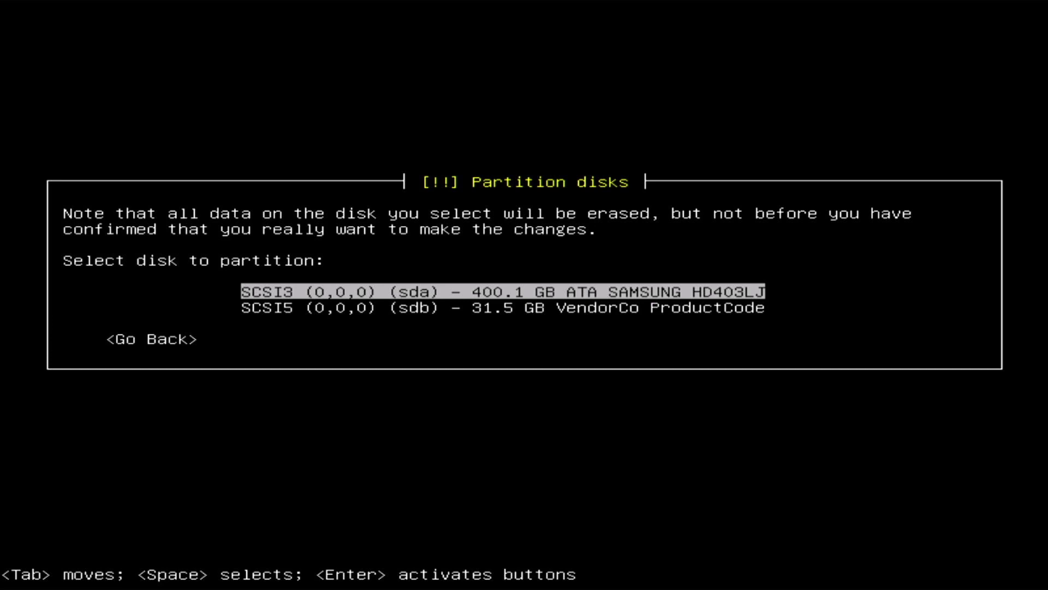
{"action": "key", "text": "Return"}
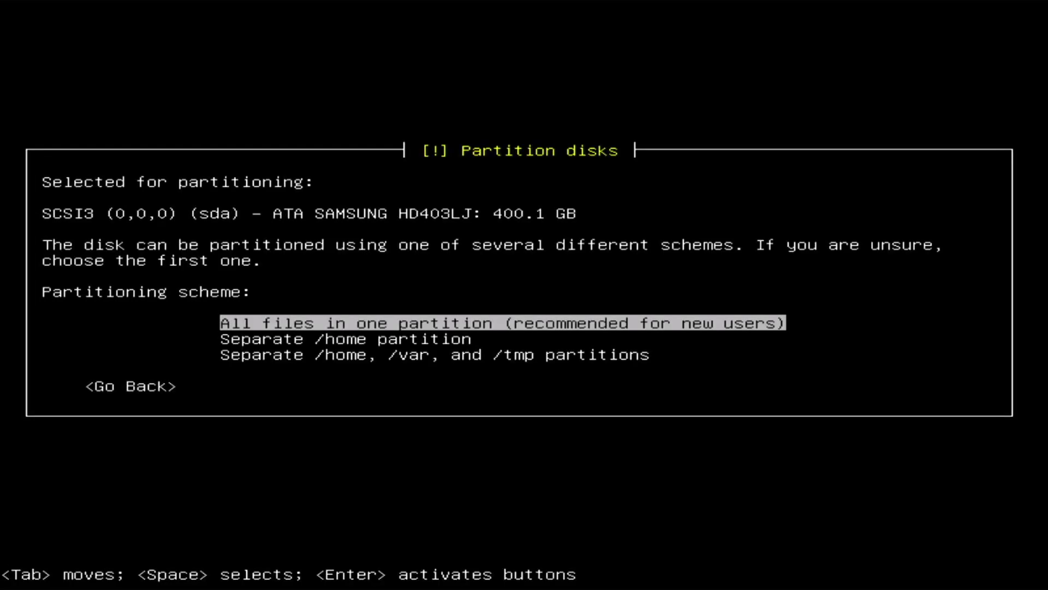
{"action": "key", "text": "Return"}
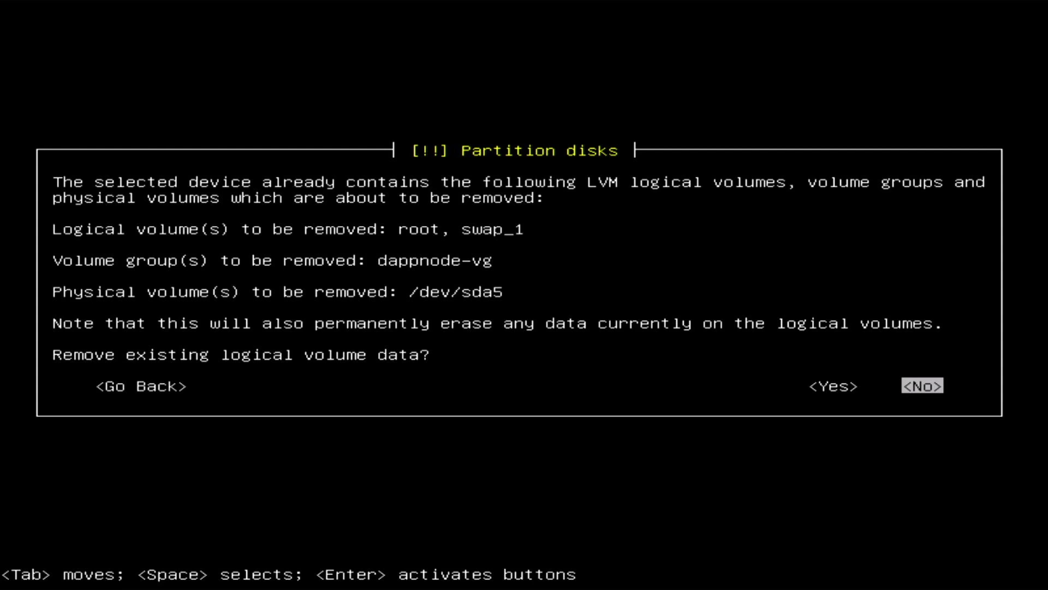
Remove the old dappnode-vg volumes, configure LVM with the full 399.6 GB volume group and select Yes to write changes
{"action": "key", "text": "Left"}
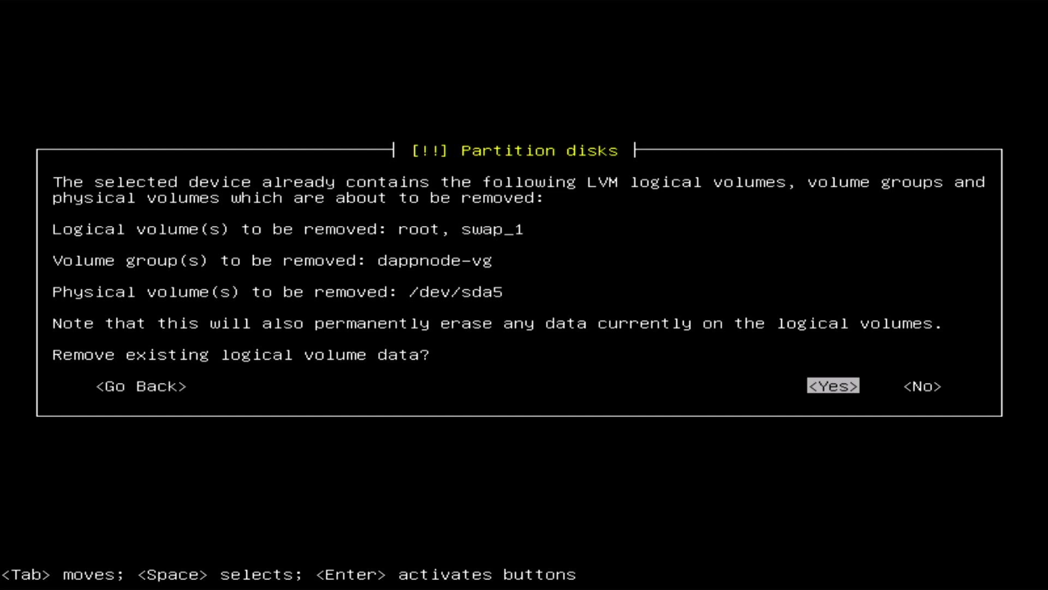
{"action": "key", "text": "Return"}
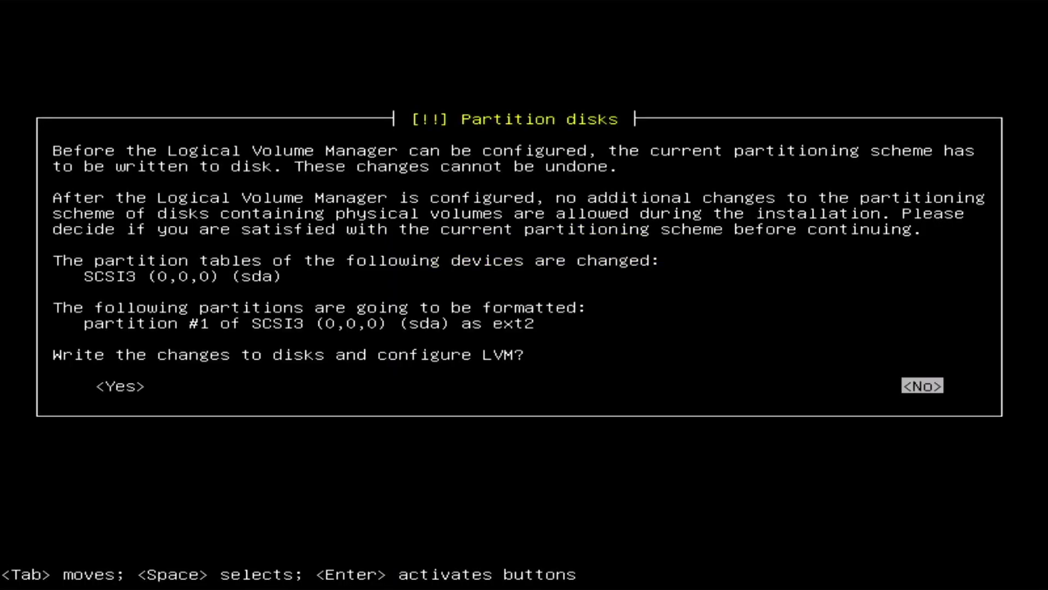
{"action": "key", "text": "Left"}
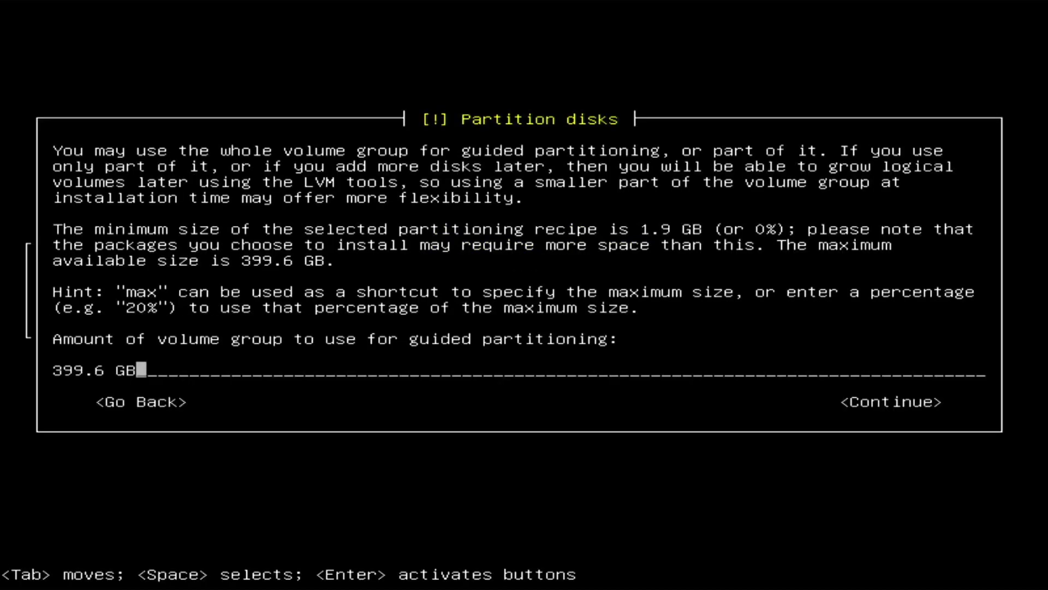
{"action": "key", "text": "Return"}
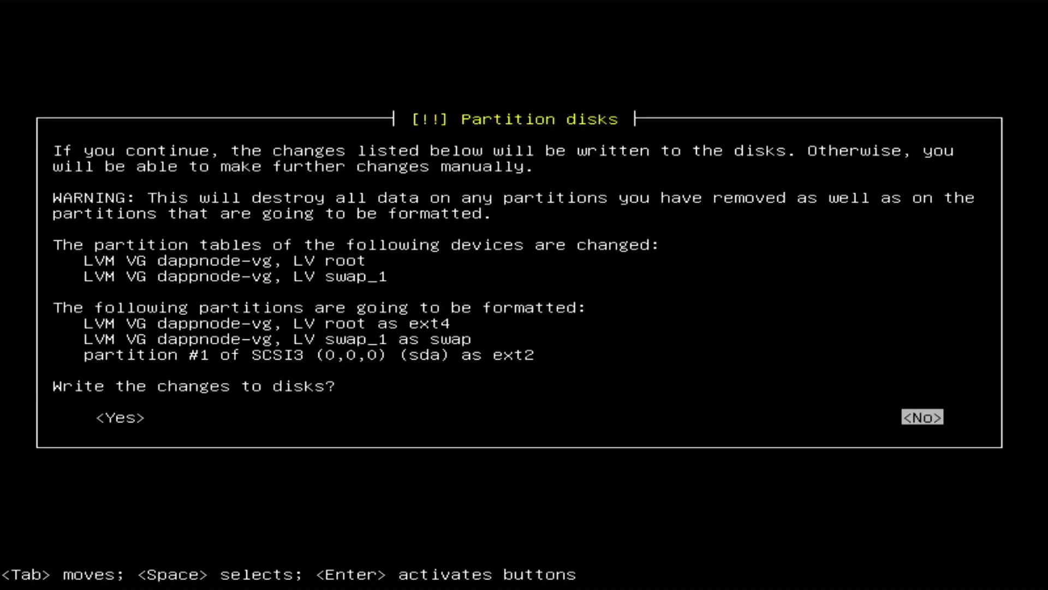
{"action": "key", "text": "Tab"}
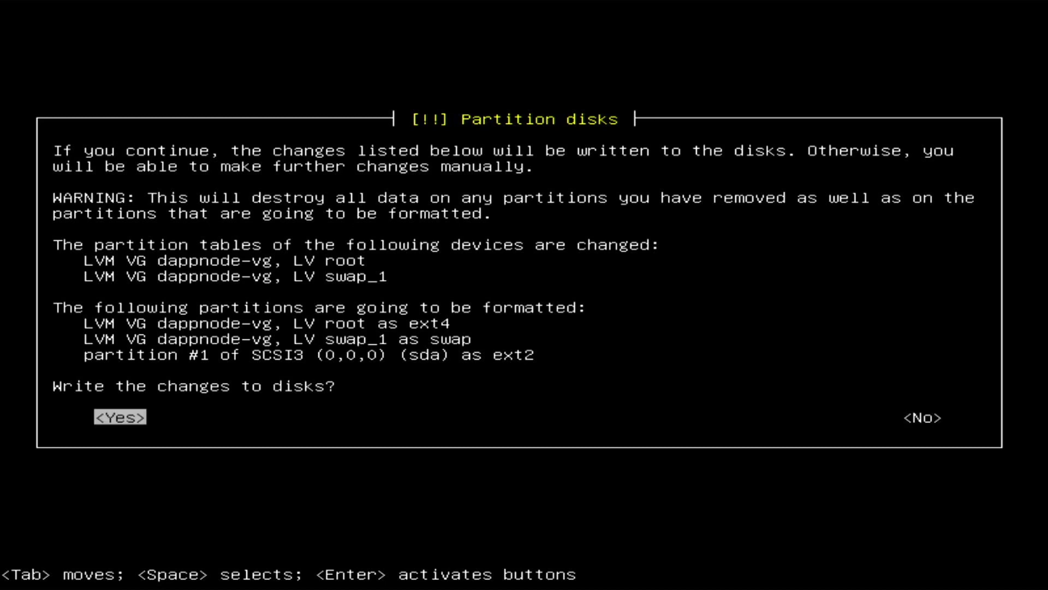
Write the partition changes to disk and install the GRUB boot loader onto /dev/sda
{"action": "key", "text": "Return"}
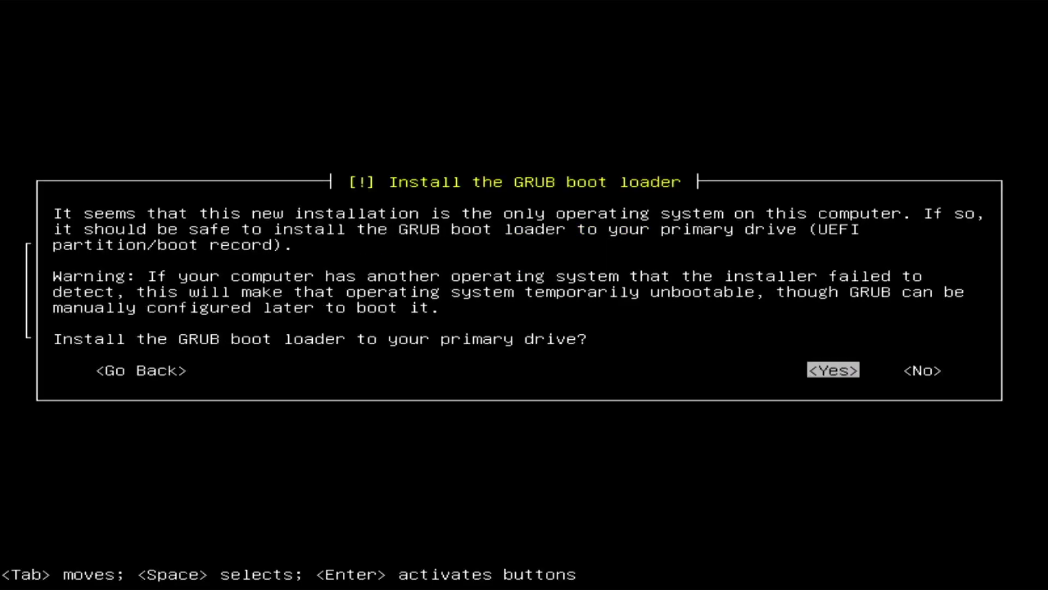
{"action": "key", "text": "Return"}
{"action": "key", "text": "Down"}
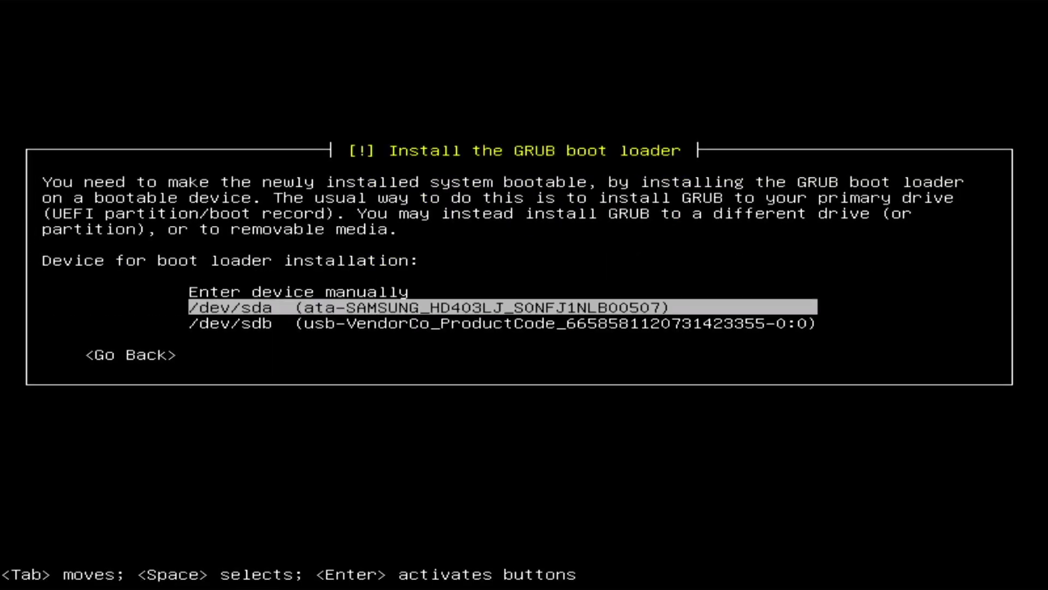
{"action": "key", "text": "Return"}
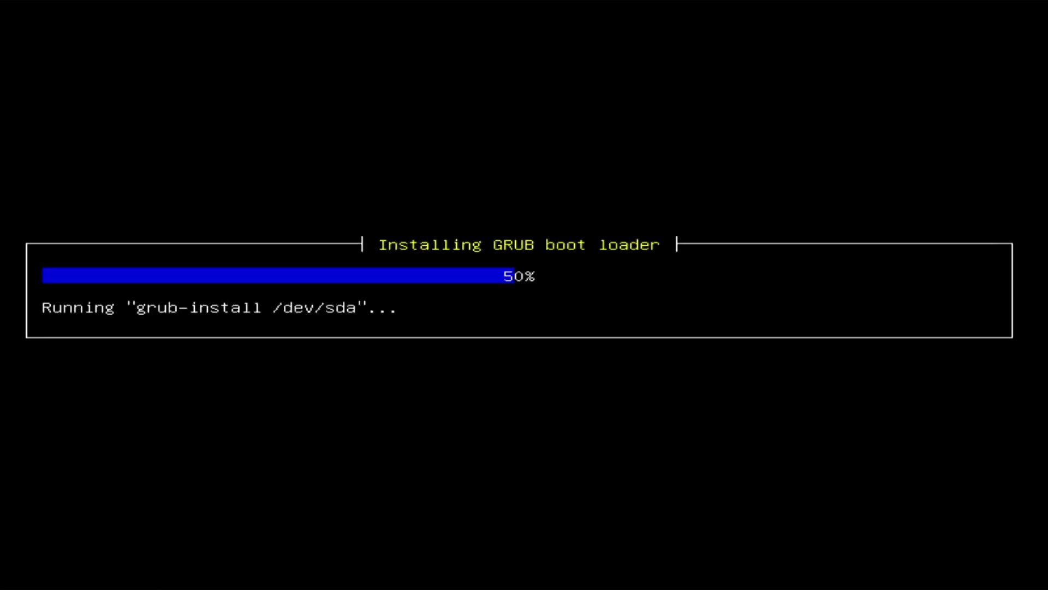